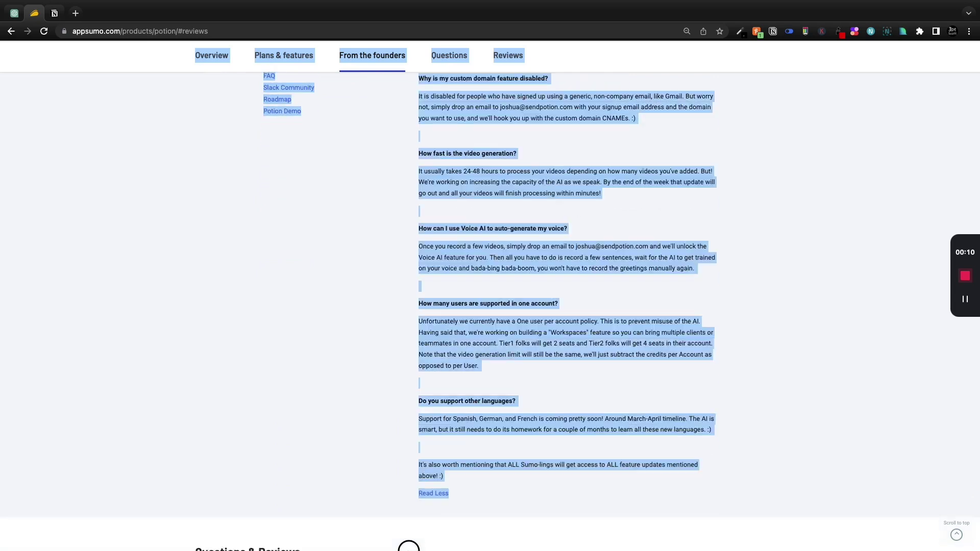
# - Select the AppSumo Potion deal text through the founders' FAQ and switch to ChatGPT
pyautogui.moveTo(408, 548); pyautogui.dragTo(500, 290)
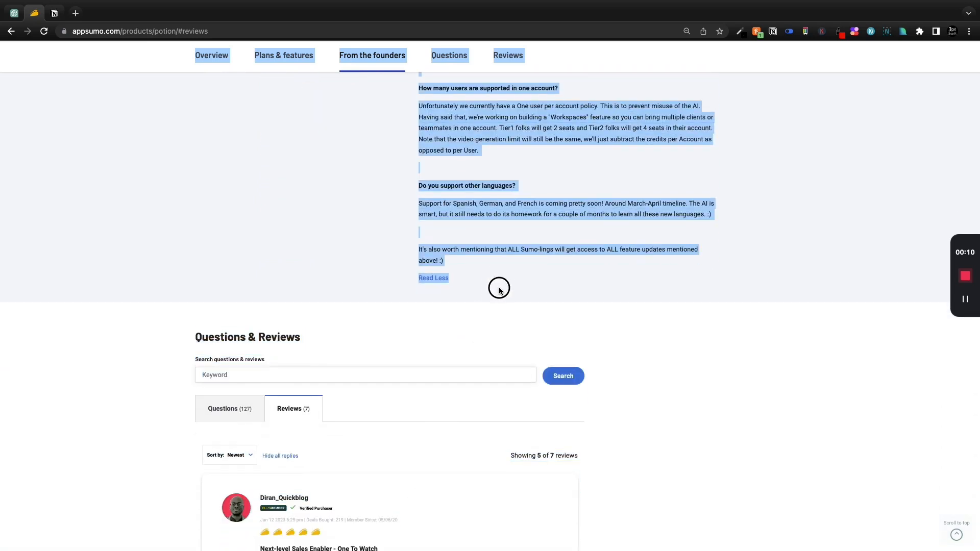
pyautogui.scroll(2, 498, 264)
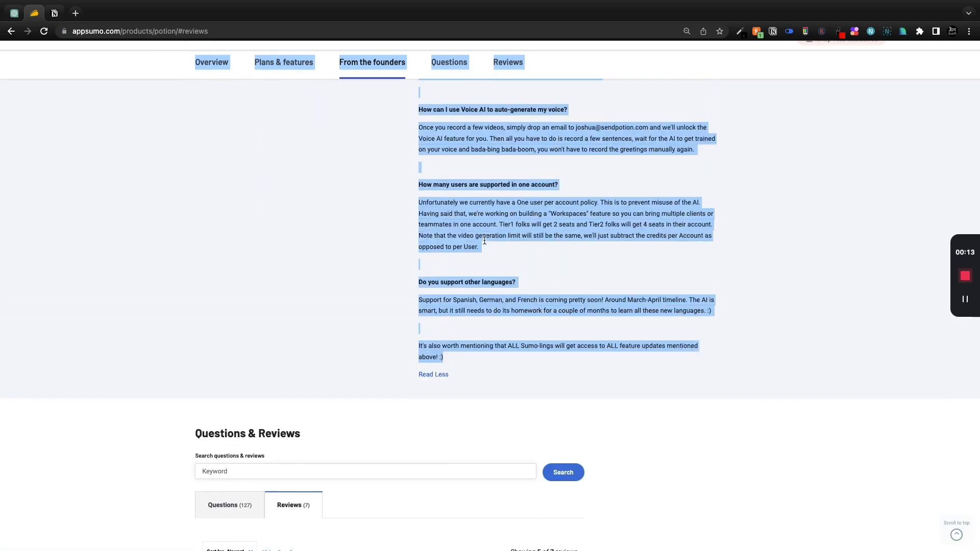
pyautogui.scroll(5, 485, 242)
pyautogui.scroll(-3, 482, 341)
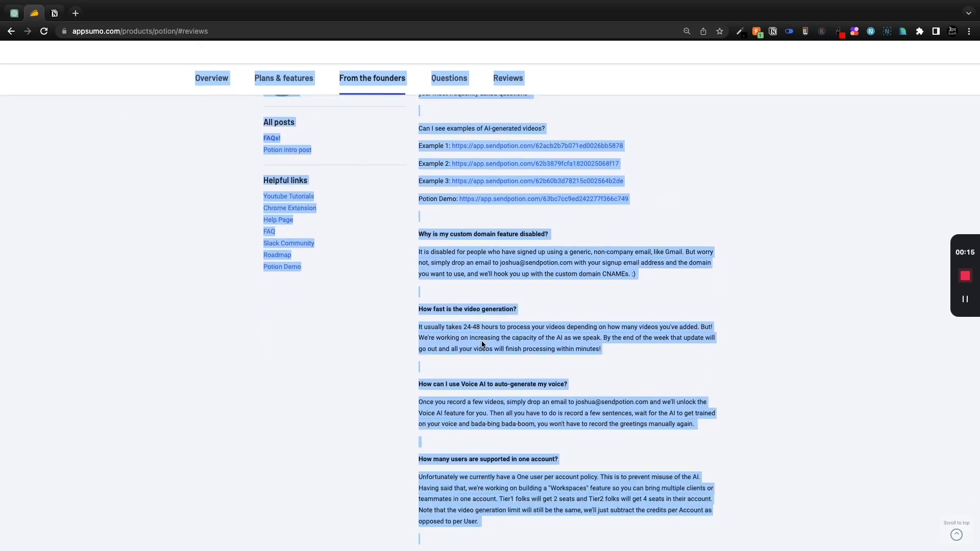
pyautogui.scroll(-1, 482, 340)
pyautogui.scroll(5, 500, 267)
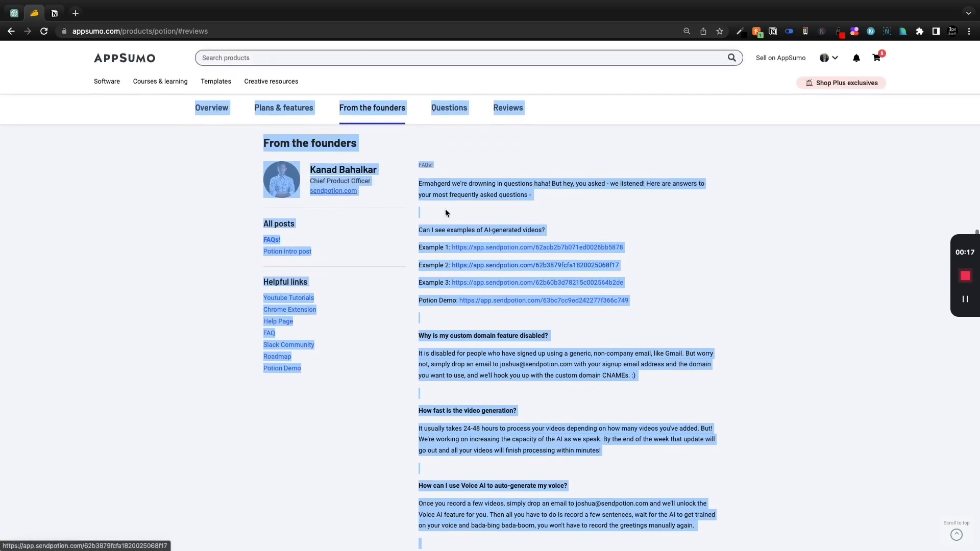
pyautogui.hotkey('ctrl', '1')
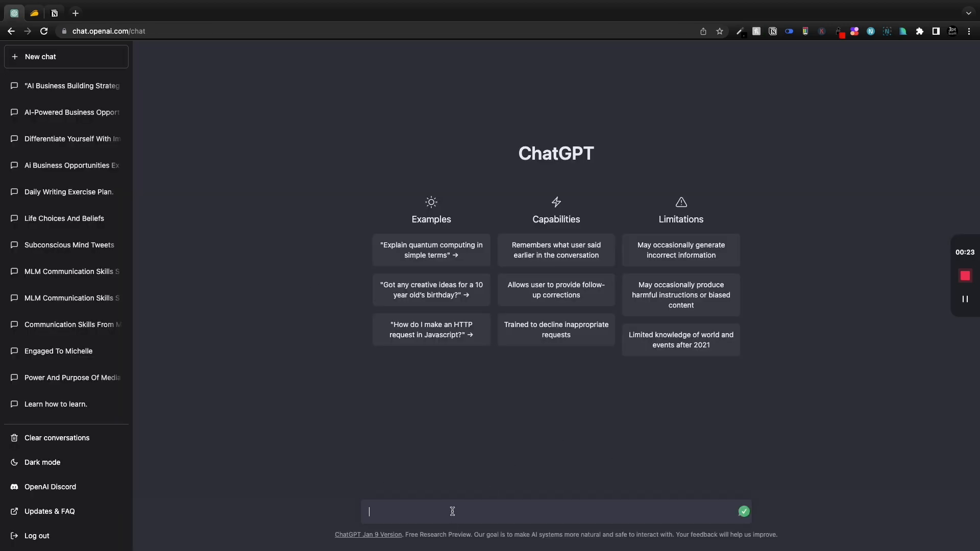
# - Paste the Potion deal text into the prompt and accept the Grammarly corrections
pyautogui.hotkey('ctrl', 'v')
pyautogui.scroll(5, 447, 459)
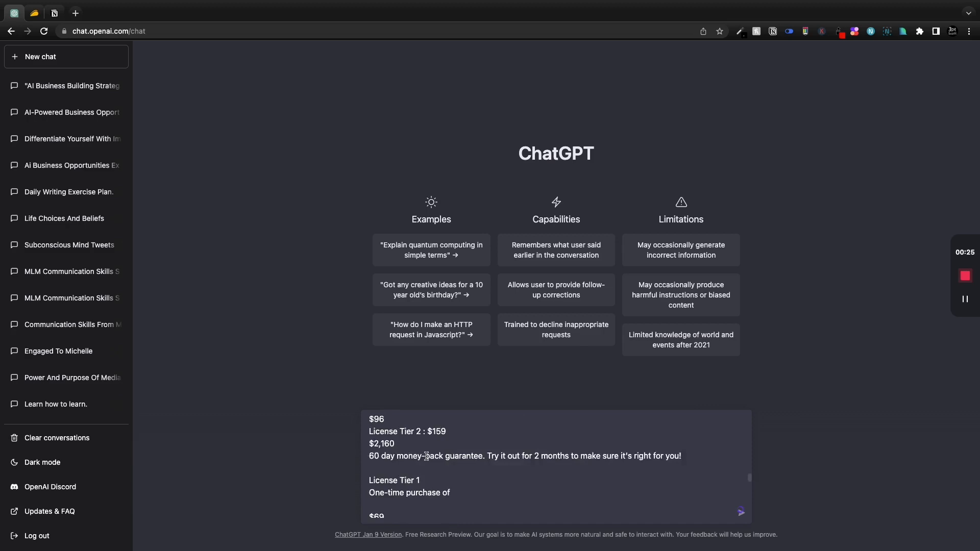
pyautogui.scroll(5, 404, 445)
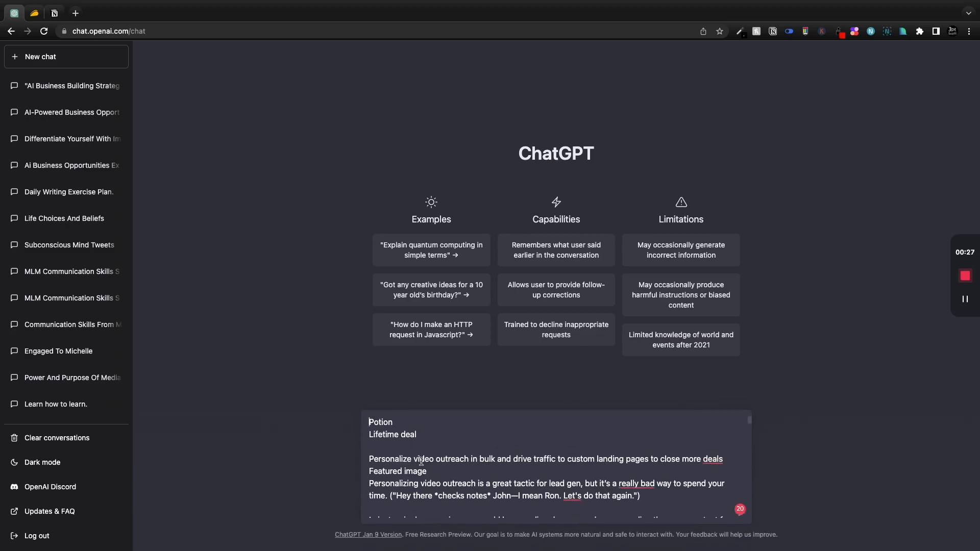
pyautogui.scroll(2, 421, 461)
pyautogui.scroll(2, 421, 461)
pyautogui.write('you are an award winning youtube creator who writes the best scripts. I have some information for')
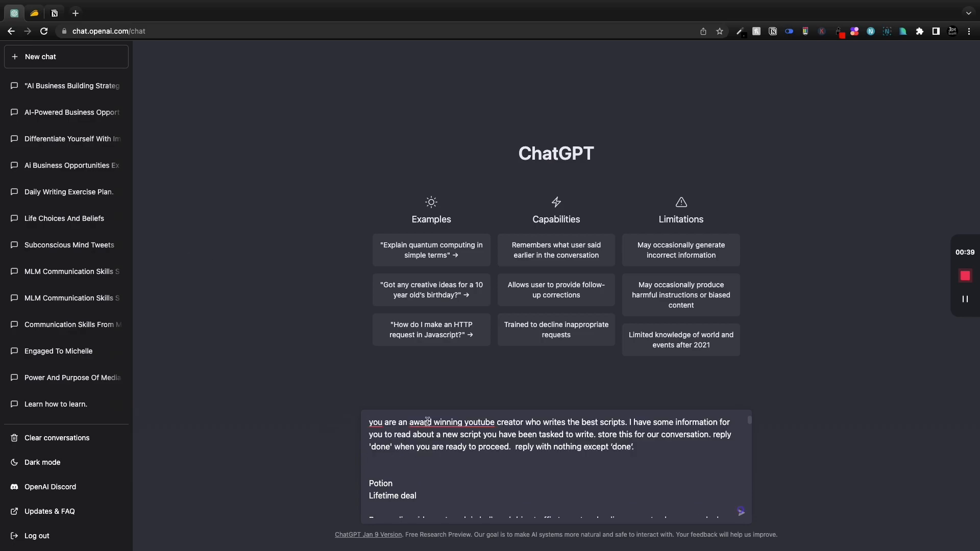
pyautogui.click(387, 465)
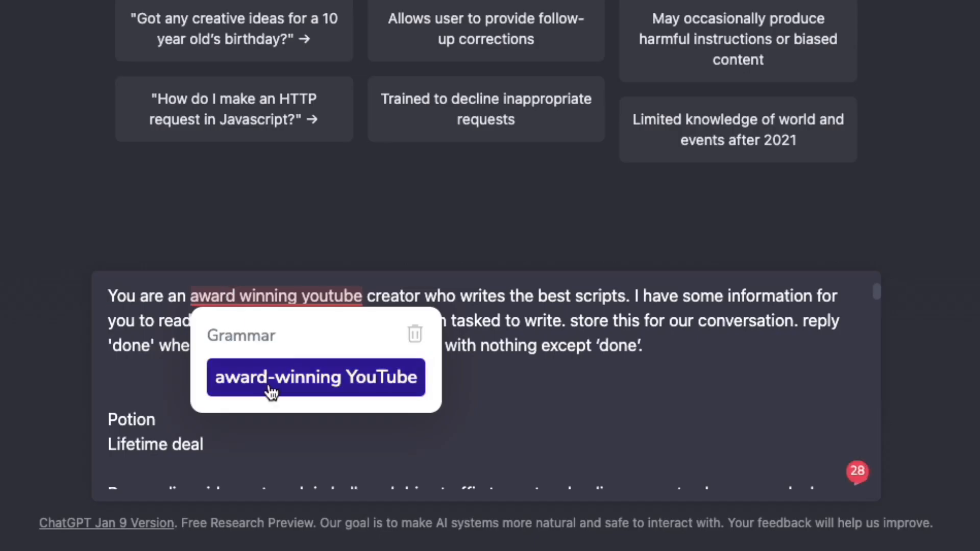
pyautogui.click(460, 462)
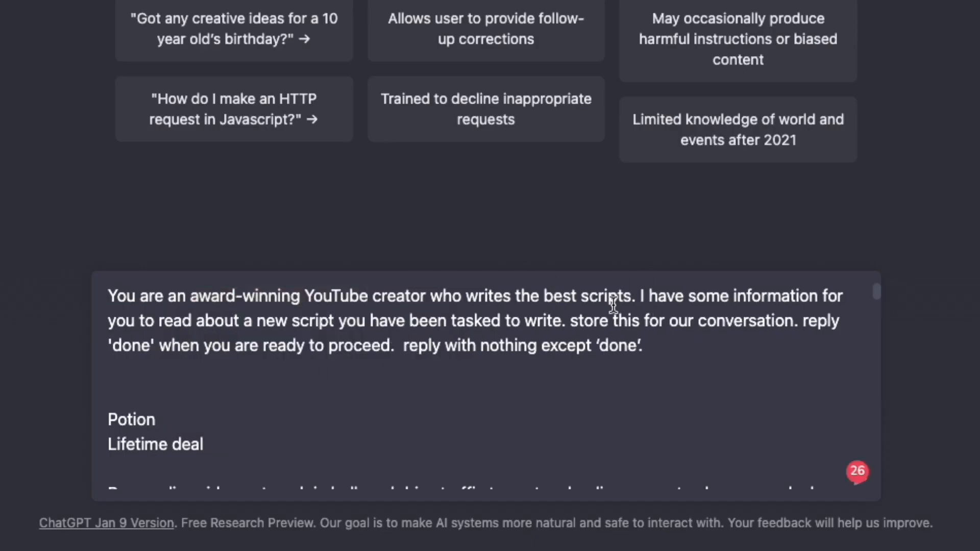
# - Add the award-winning YouTube scriptwriter role-play instruction at the top and send the prompt
pyautogui.click(108, 296)
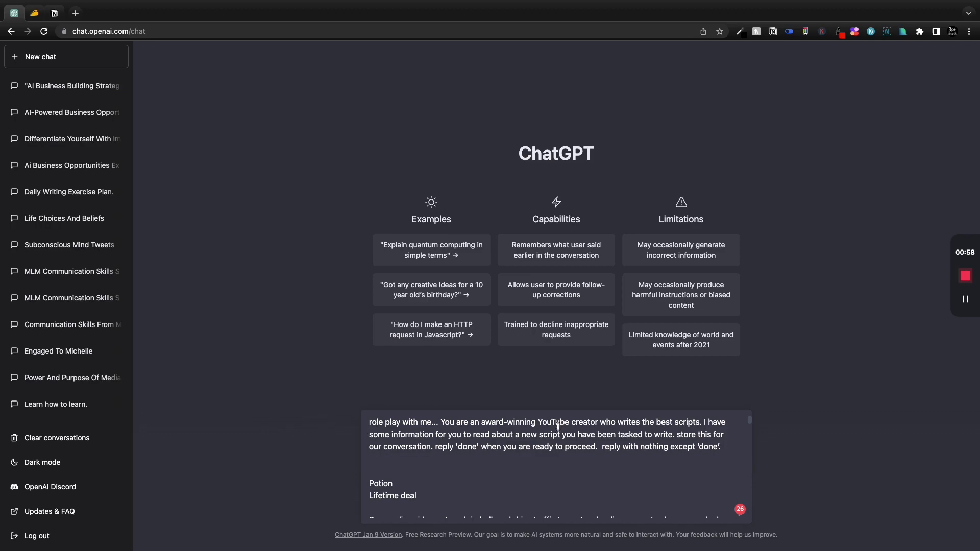
pyautogui.moveTo(481, 423); pyautogui.dragTo(657, 424)
pyautogui.click(647, 446)
pyautogui.scroll(-1, 584, 459)
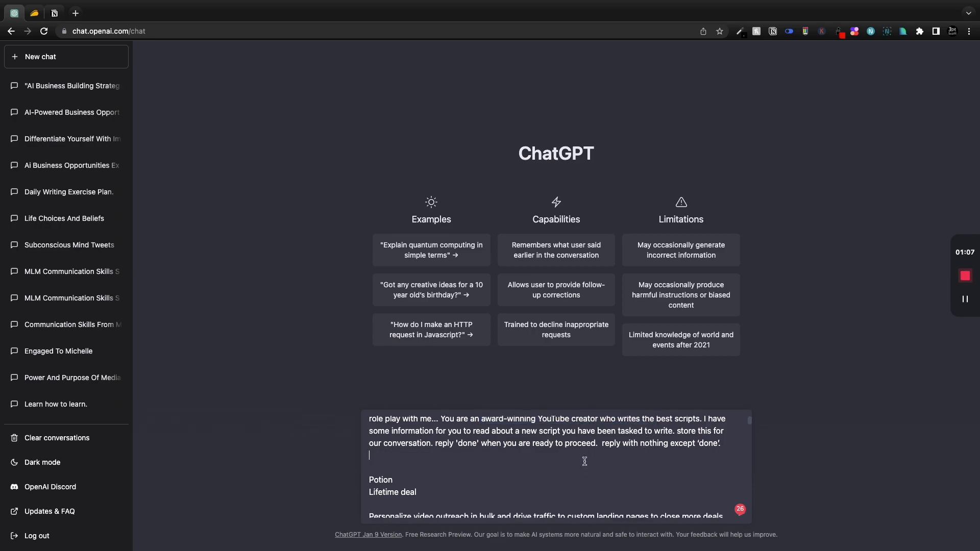
pyautogui.press('Return')
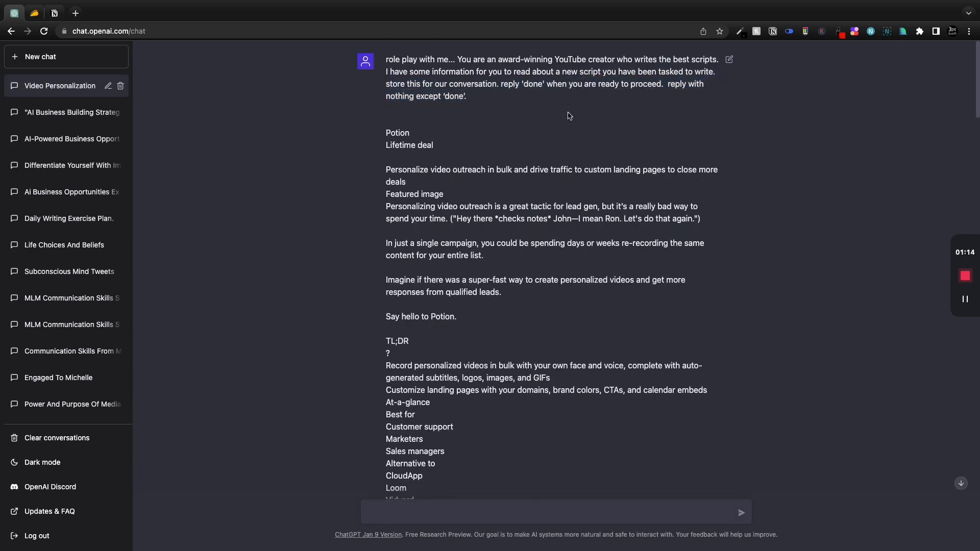
pyautogui.scroll(-15, 567, 116)
pyautogui.scroll(-15, 568, 116)
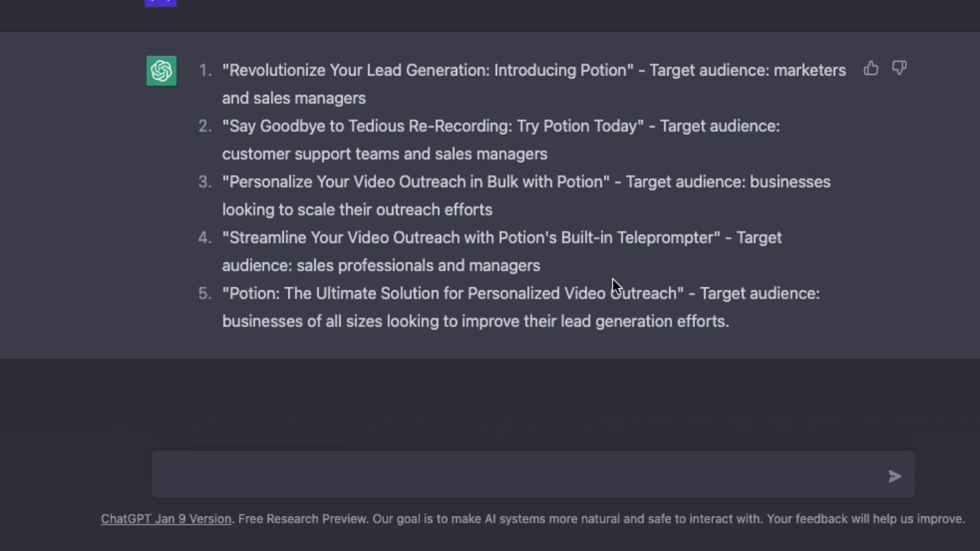
# - Choose the third title, 'Personalize Your Video Outreach in Bulk with Potion', and start the hook prompt
pyautogui.moveTo(293, 293); pyautogui.dragTo(659, 296)
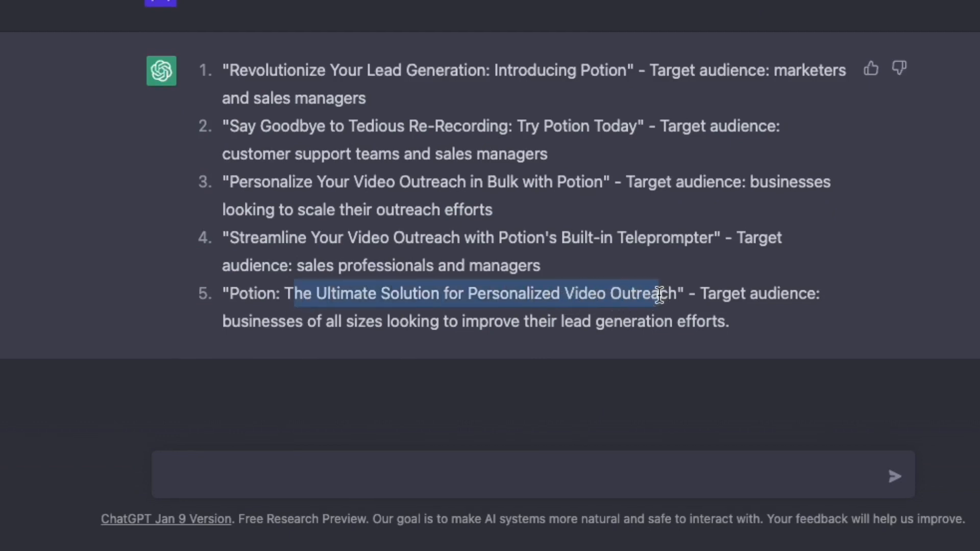
pyautogui.click(688, 328)
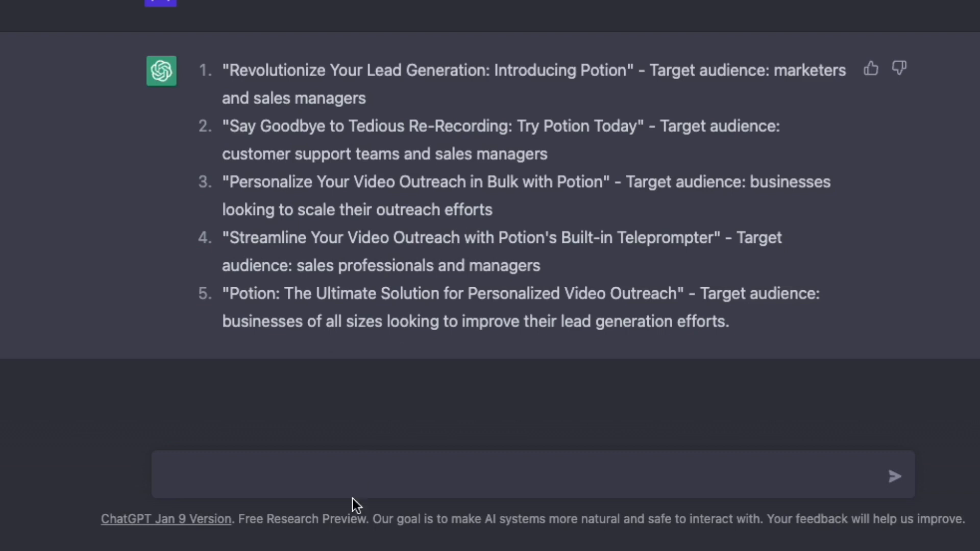
pyautogui.moveTo(615, 182); pyautogui.dragTo(204, 187)
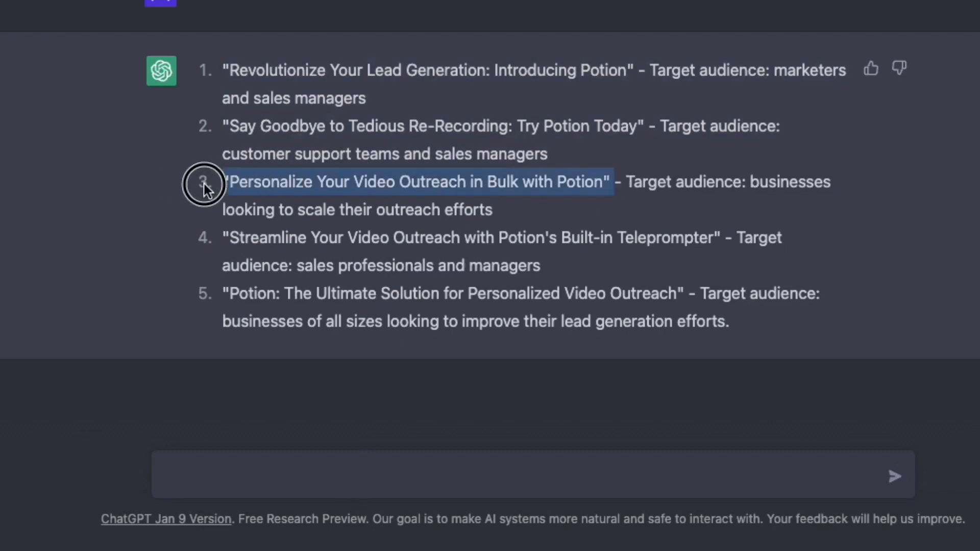
pyautogui.click(323, 478)
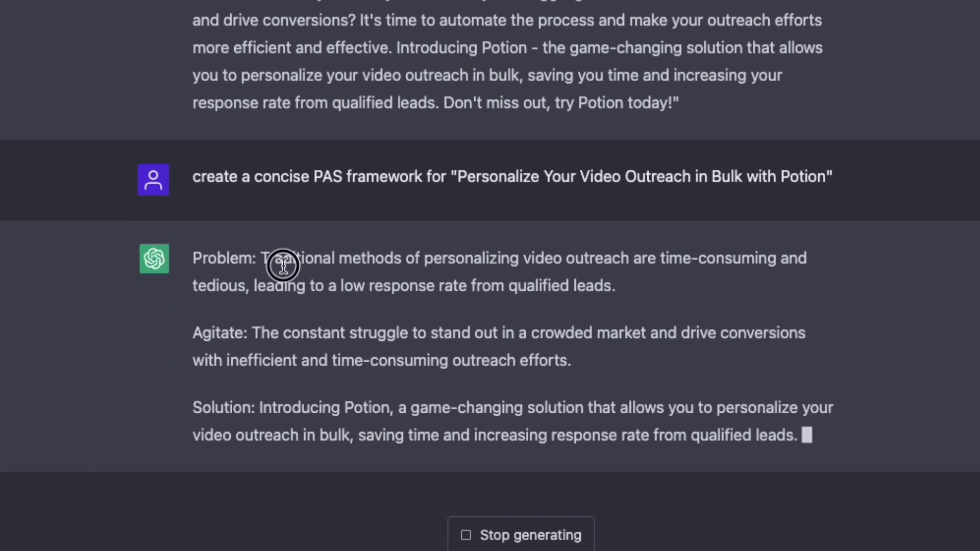
pyautogui.moveTo(285, 258); pyautogui.dragTo(700, 261)
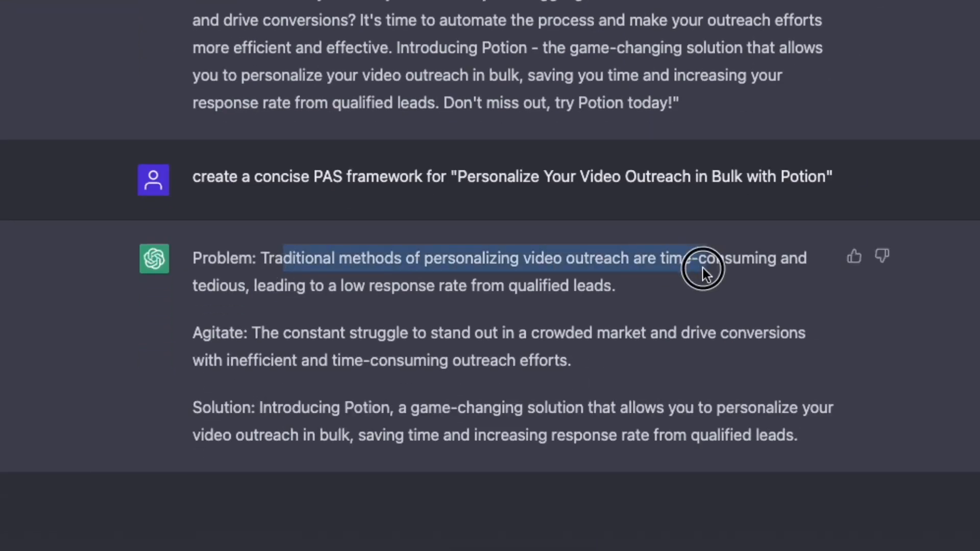
# - Review the PAS framework's Problem and Agitate lines about the crowded-market struggle
pyautogui.click(337, 342)
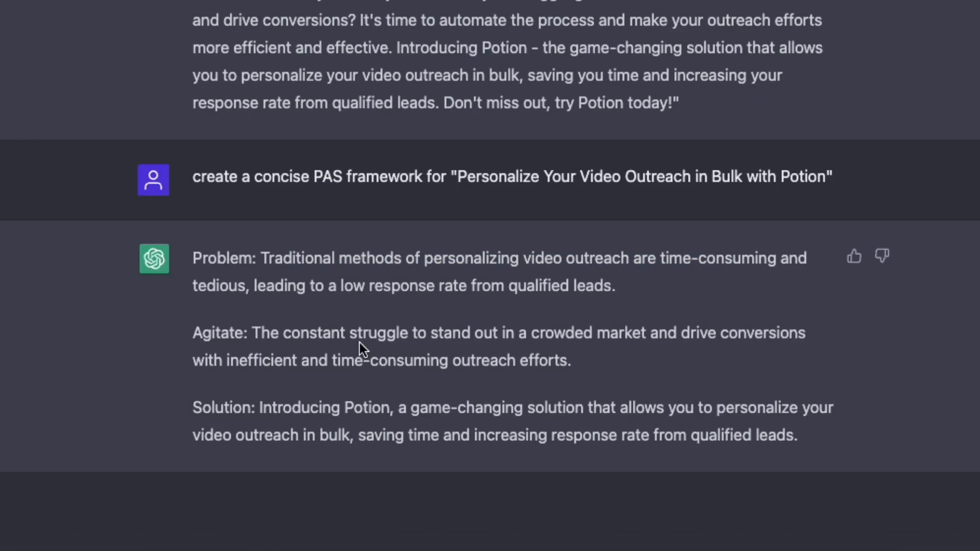
pyautogui.moveTo(357, 337); pyautogui.dragTo(663, 347)
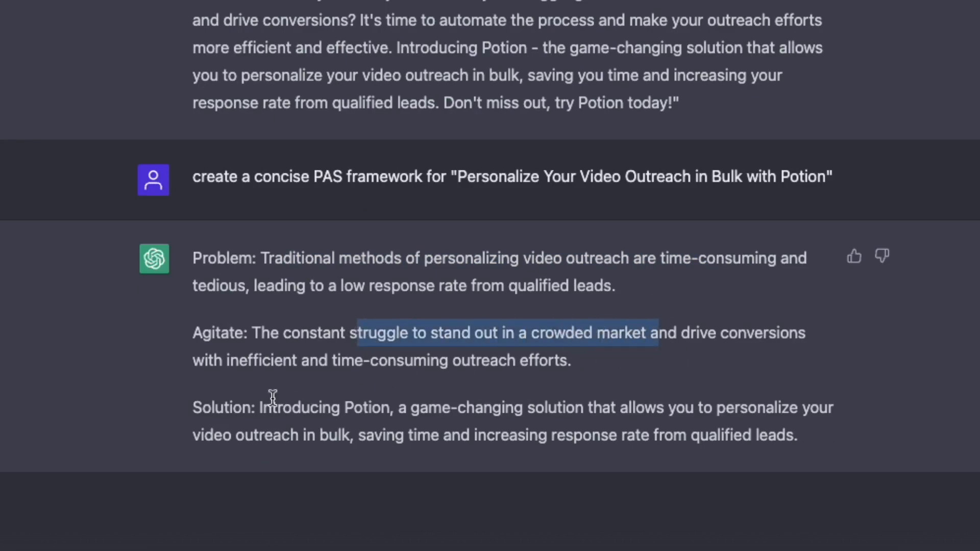
pyautogui.click(503, 408)
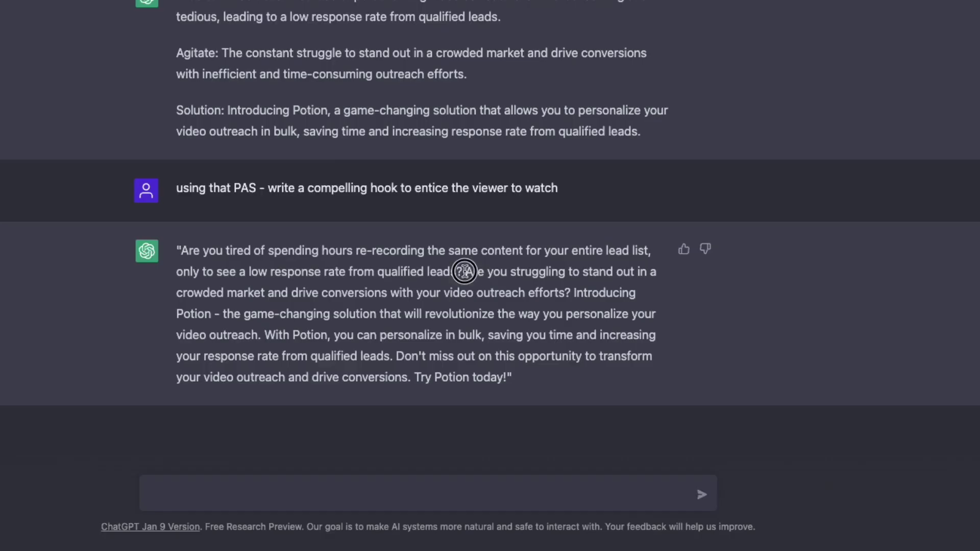
# - Select the whole PAS-based hook ending 'Try Potion today!' for copying
pyautogui.moveTo(466, 271)
pyautogui.mouseDown()
pyautogui.moveTo(645, 307)
pyautogui.moveTo(589, 302)
pyautogui.mouseUp()
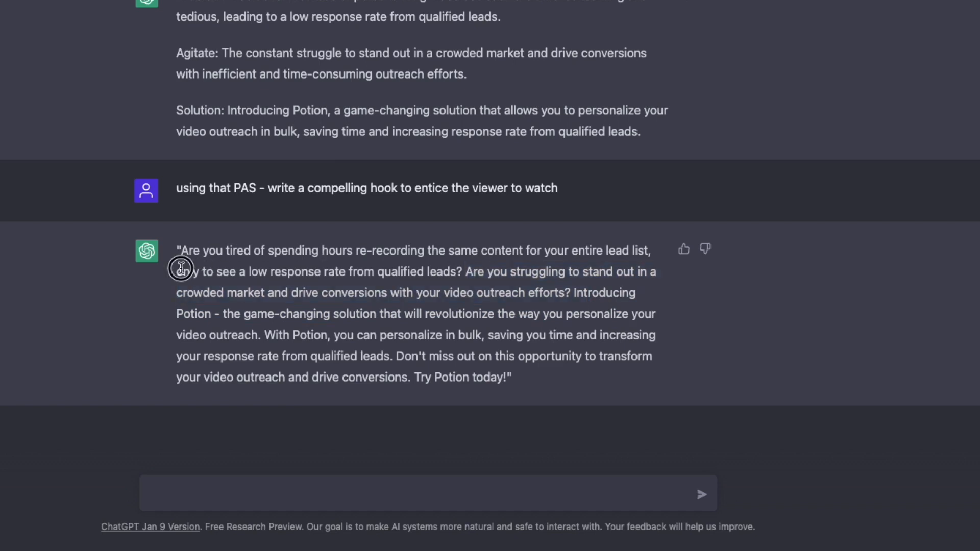
pyautogui.moveTo(182, 271); pyautogui.dragTo(463, 272)
pyautogui.click(463, 270)
pyautogui.tripleClick(196, 265)
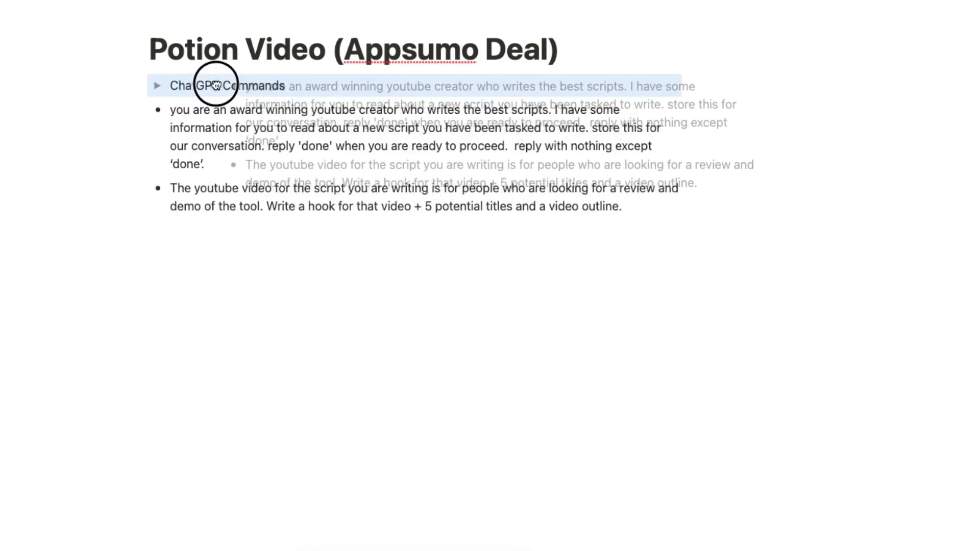
# - Add the title, PAS and hook prompts under ChatGPT Commands and highlight all four command bullets
pyautogui.click(157, 86)
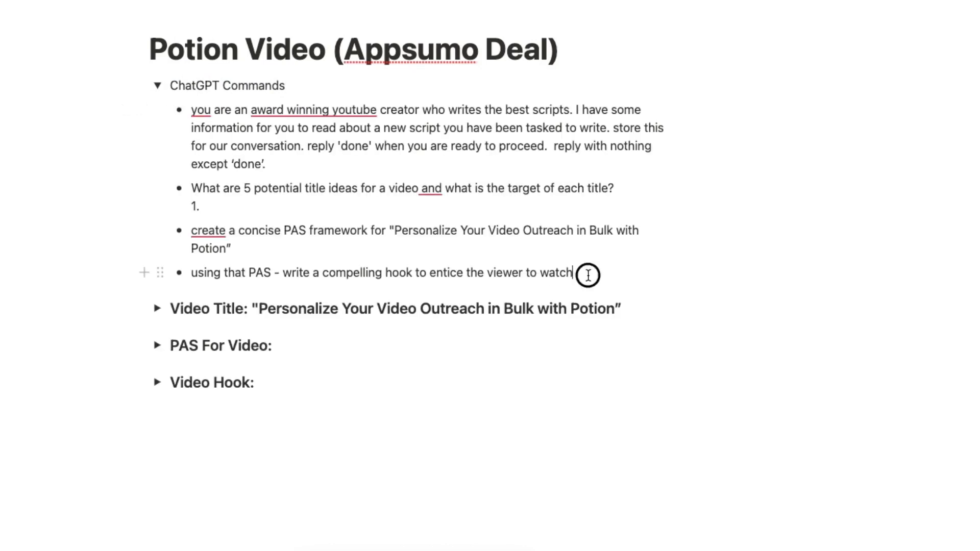
pyautogui.moveTo(582, 275); pyautogui.dragTo(204, 115)
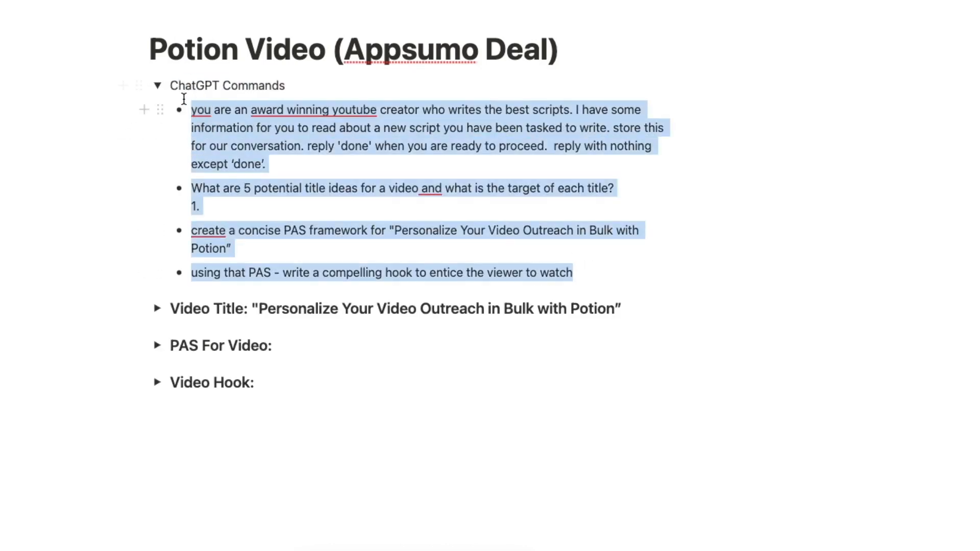
pyautogui.hotkey('ctrl', 'shift', 'h')
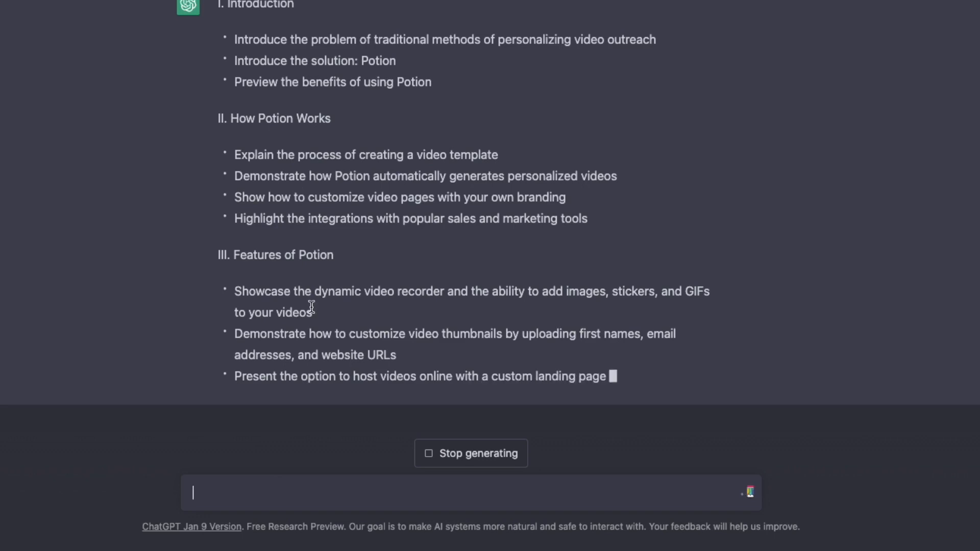
# - Review the Use Cases and Conclusion sections and select the entire five-section outline for copying
pyautogui.moveTo(630, 223); pyautogui.dragTo(628, 184)
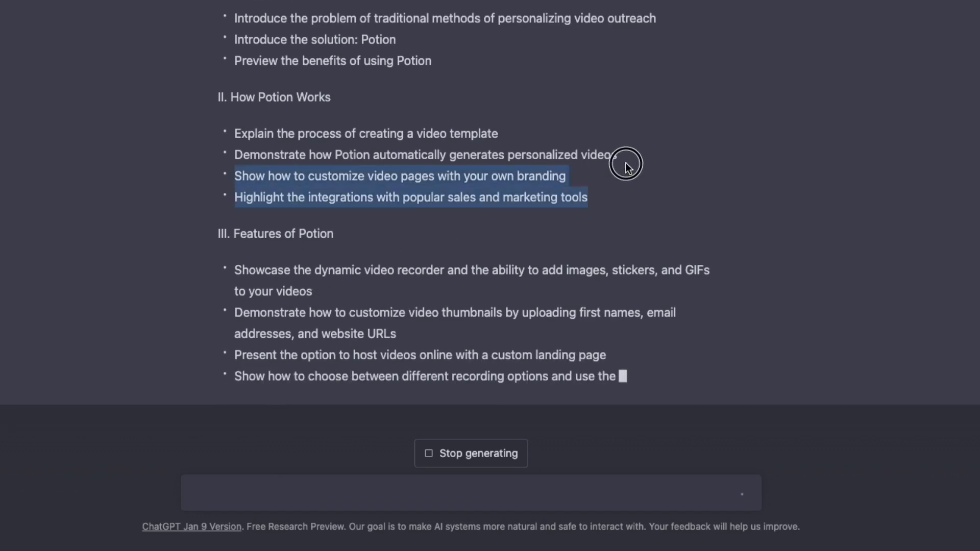
pyautogui.click(515, 285)
pyautogui.moveTo(321, 253); pyautogui.dragTo(376, 230)
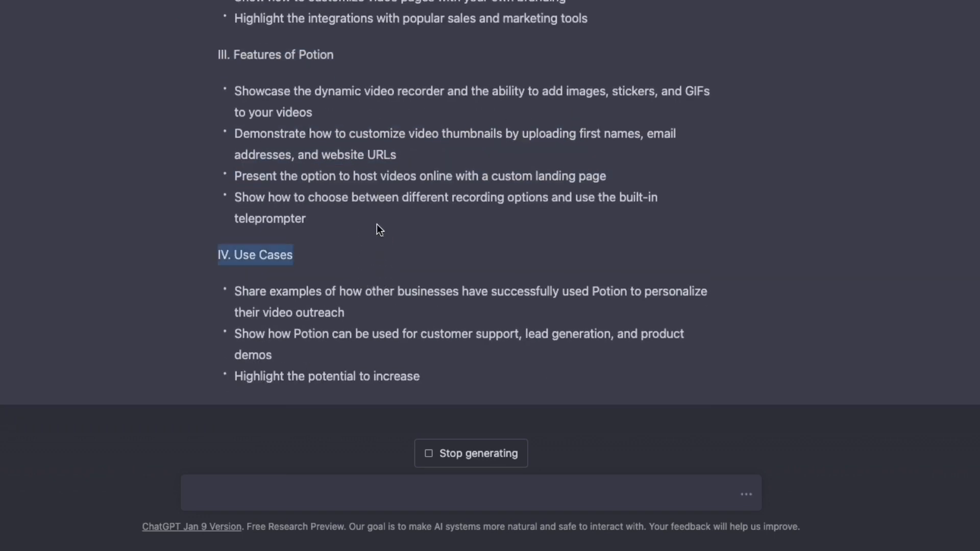
pyautogui.moveTo(422, 261)
pyautogui.mouseDown()
pyautogui.moveTo(607, 260)
pyautogui.moveTo(431, 287)
pyautogui.mouseUp()
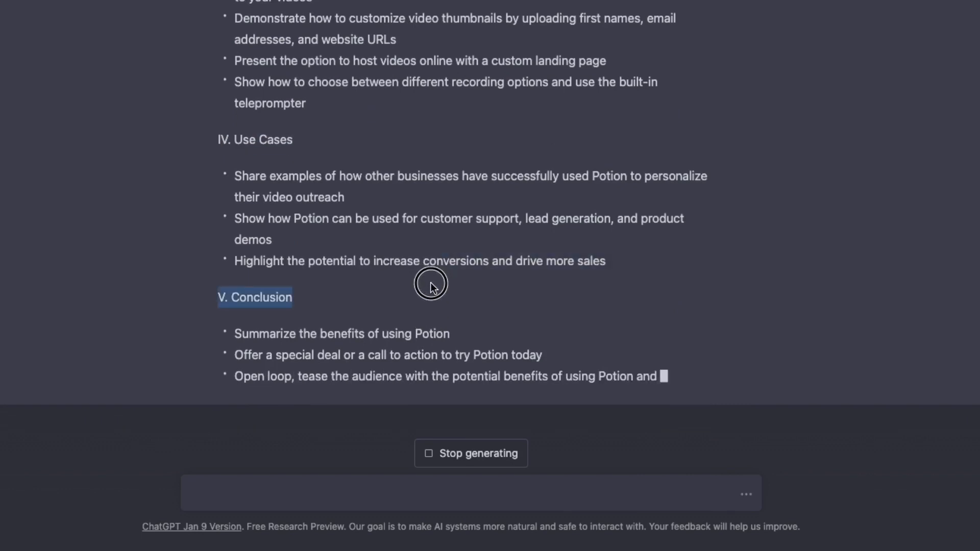
pyautogui.moveTo(448, 378); pyautogui.dragTo(233, 338)
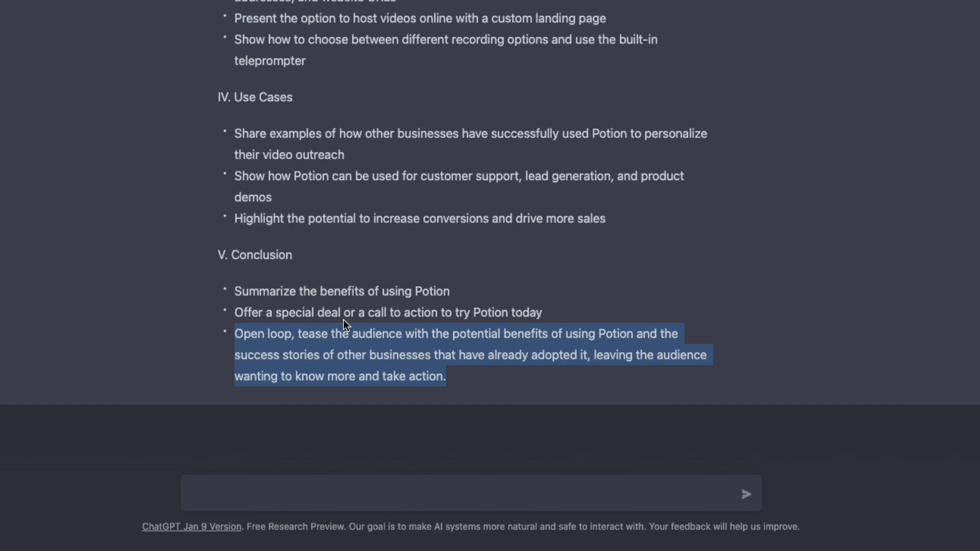
pyautogui.click(379, 362)
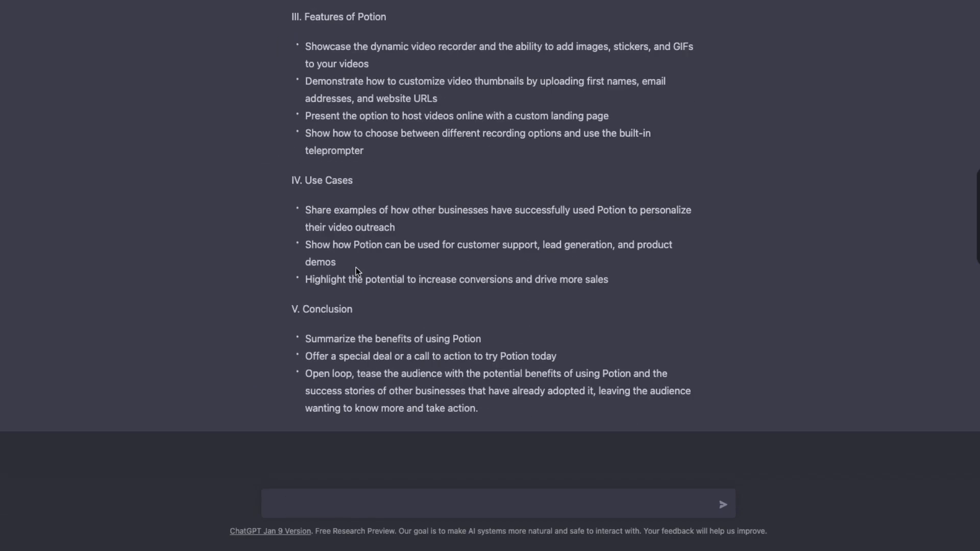
pyautogui.moveTo(479, 410); pyautogui.dragTo(291, 4)
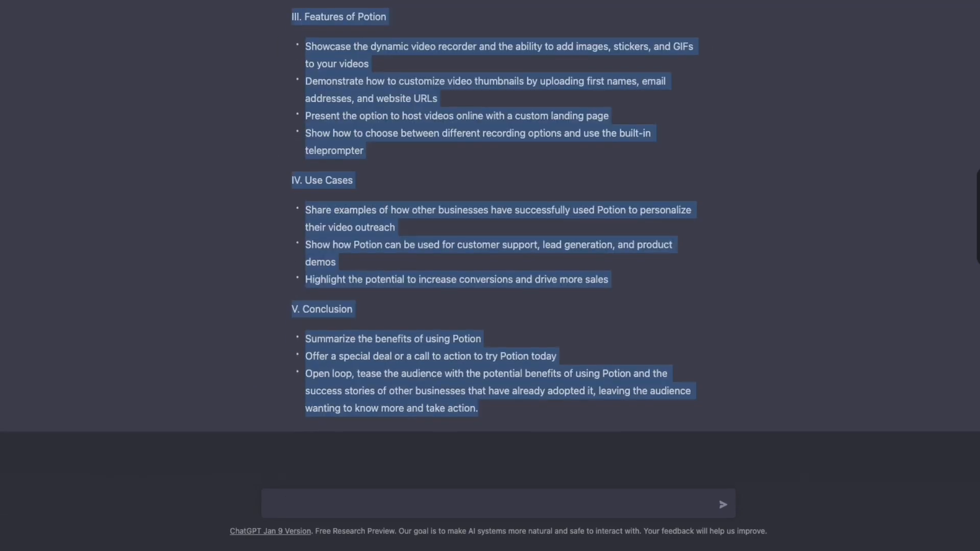
# - Paste the outline under Outline and turn the Introduction points into toggles
pyautogui.hotkey('ctrl', 'v')
pyautogui.scroll(-2, 331, 225)
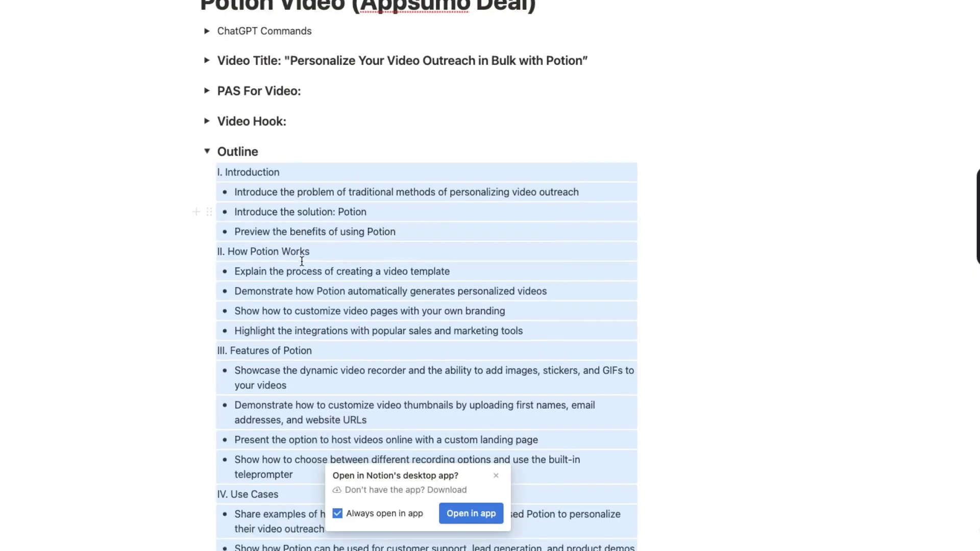
pyautogui.hotkey('ctrl', 'alt', '7')
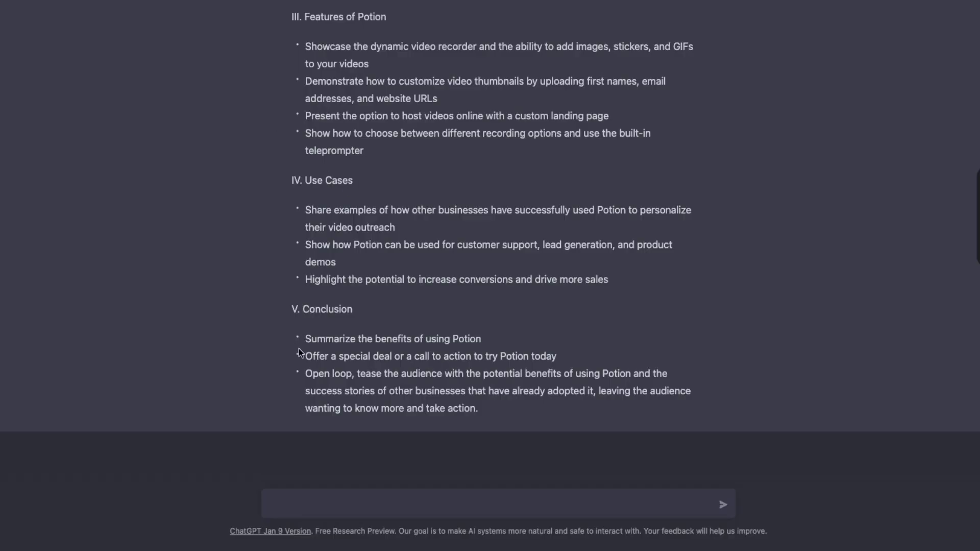
pyautogui.press('Return')
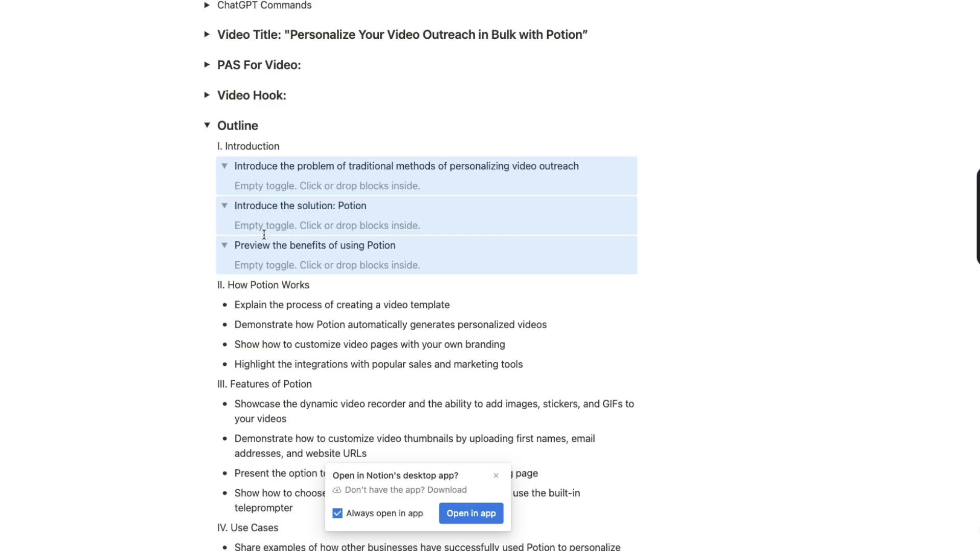
# - Fill the Introduce the solution toggle with ChatGPT's solution script
pyautogui.click(300, 185)
pyautogui.write("Traditional methods of personalizing video outreach can be incredibly tedious and time-consuming. Imagine spending days or even weeks re-recording the same content for your entire lead list. Not only is this a huge drain on your time and resources, but it also leads to a low response rate from qualified leads. You might even find yourself fumbling your personalized video outreach campaigns with one mistake. You're left with feeling exhausted, and your outreach efforts are not as effective as they could be.")
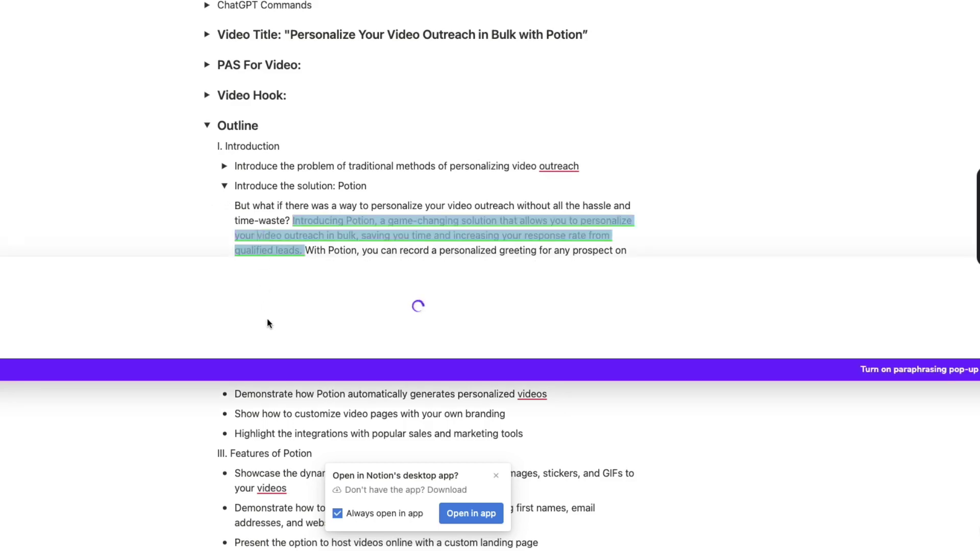
# - Fill the Preview the benefits toggle with its ChatGPT script
pyautogui.click(286, 206)
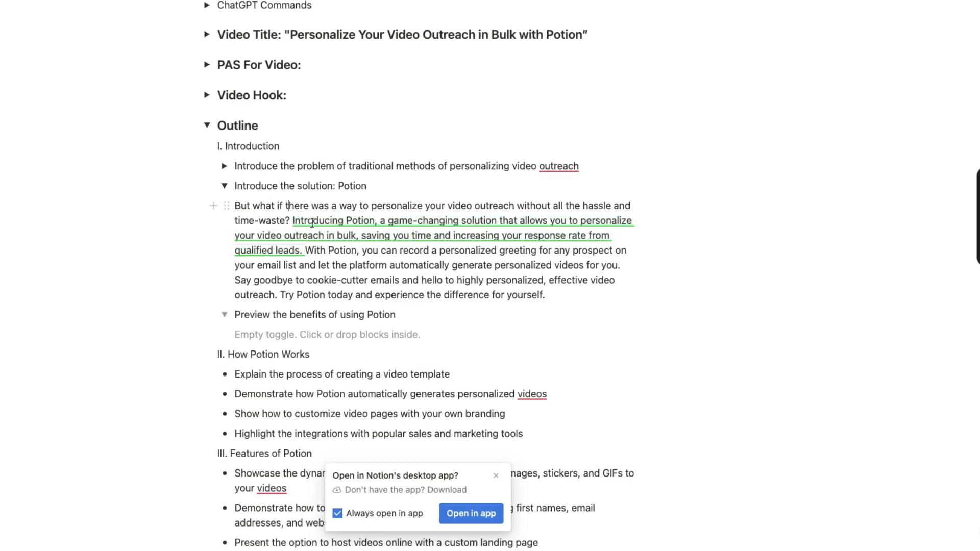
pyautogui.click(326, 334)
pyautogui.hotkey('ctrl', 'v')
pyautogui.scroll(-5, 323, 356)
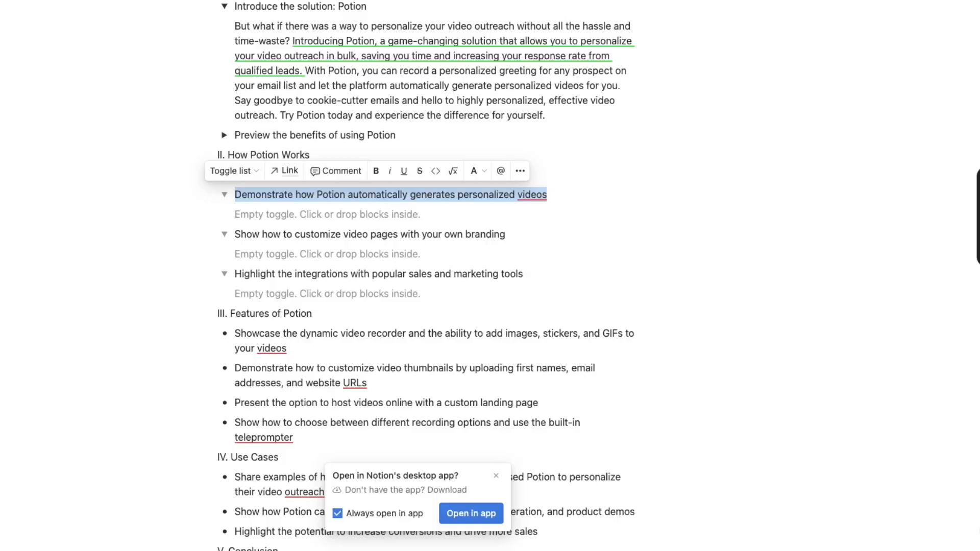
# - Paste the personalized-videos demo script into its How Potion Works toggle and collapse it
pyautogui.click(317, 219)
pyautogui.hotkey('ctrl', 'v')
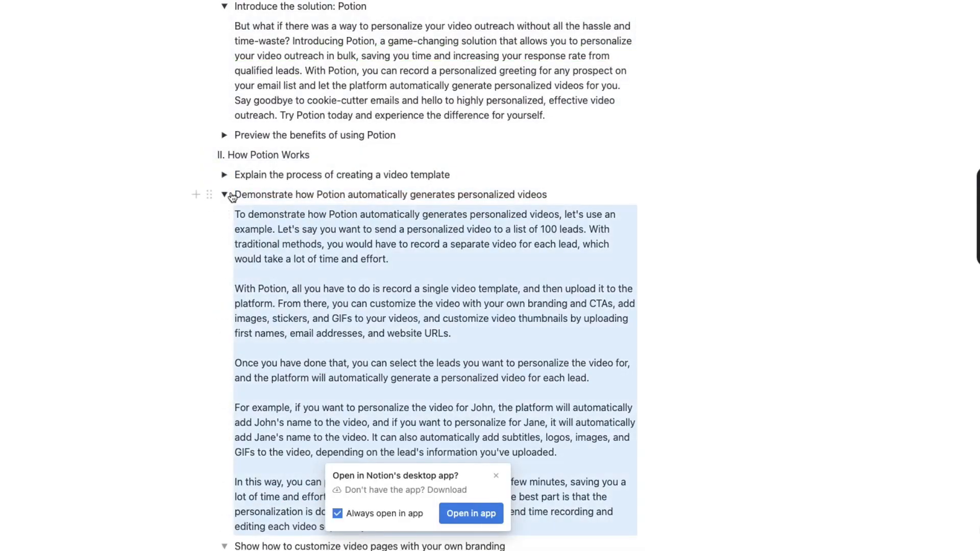
pyautogui.click(225, 194)
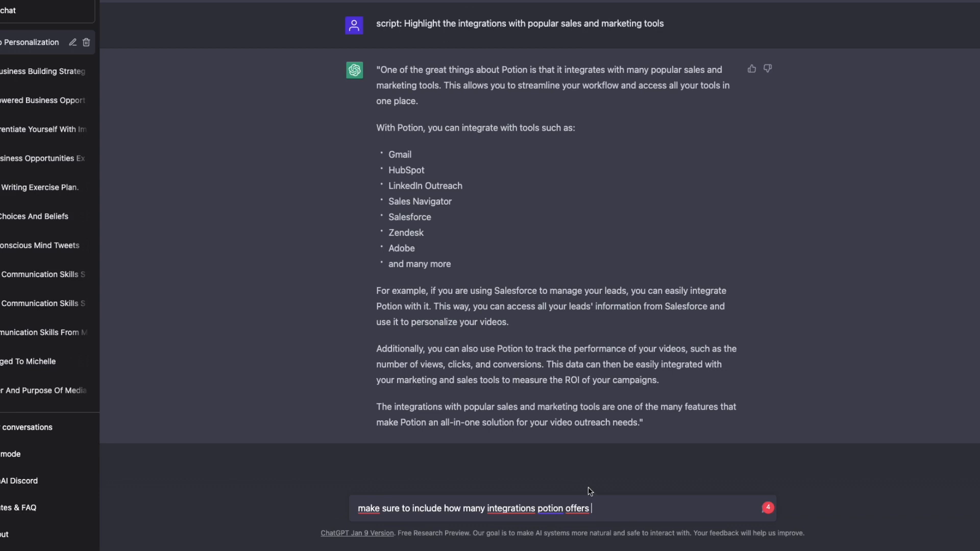
# - Get the integrations script rewritten to cite over 50 sales and marketing integrations
pyautogui.press('Return')
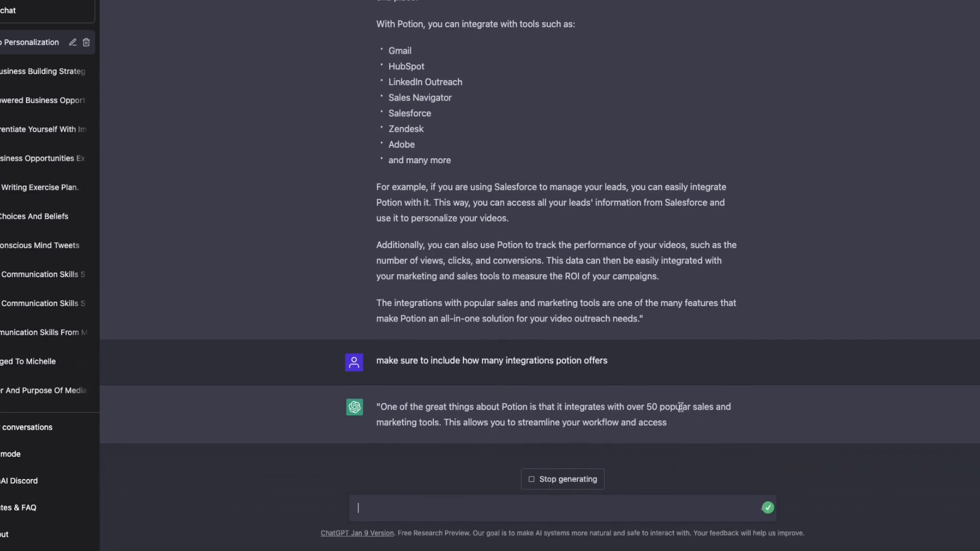
pyautogui.tripleClick(681, 398)
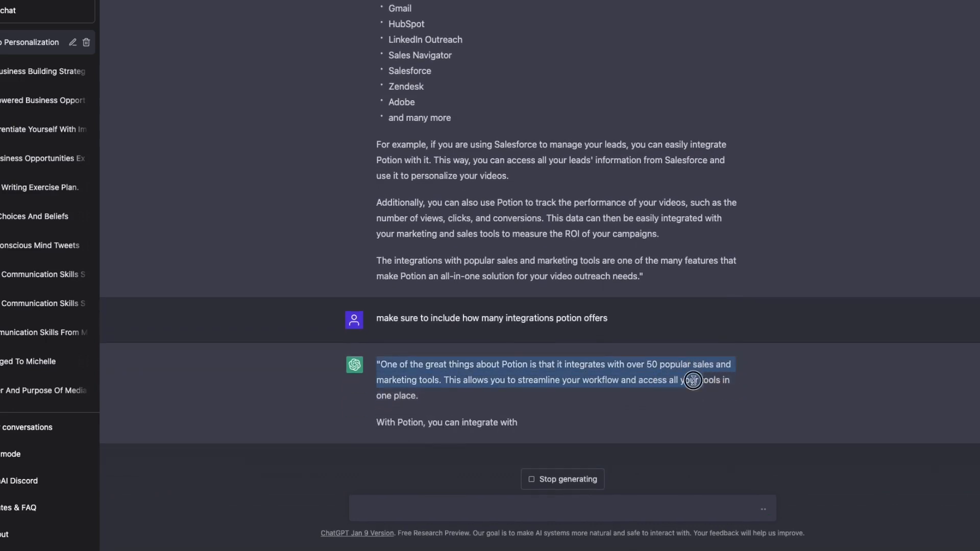
pyautogui.click(693, 381)
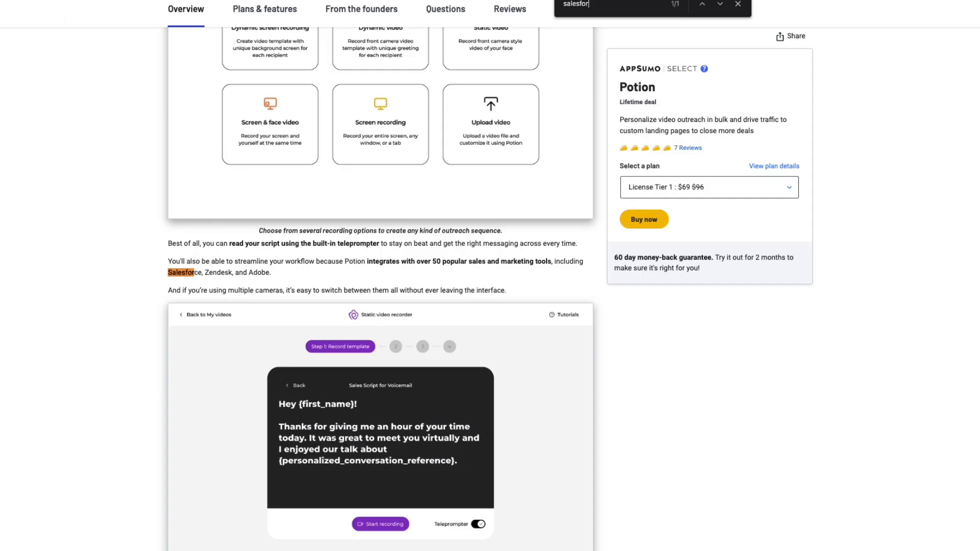
# - Confirm the over-50 integrations claim on the AppSumo deal page
pyautogui.moveTo(270, 273); pyautogui.dragTo(372, 262)
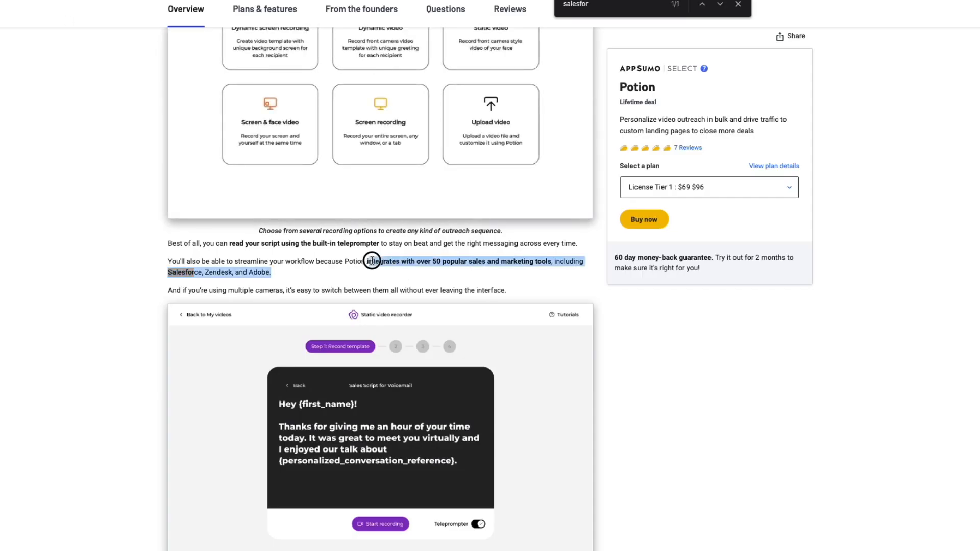
pyautogui.tripleClick(372, 261)
pyautogui.moveTo(434, 261); pyautogui.dragTo(472, 261)
pyautogui.click(218, 92)
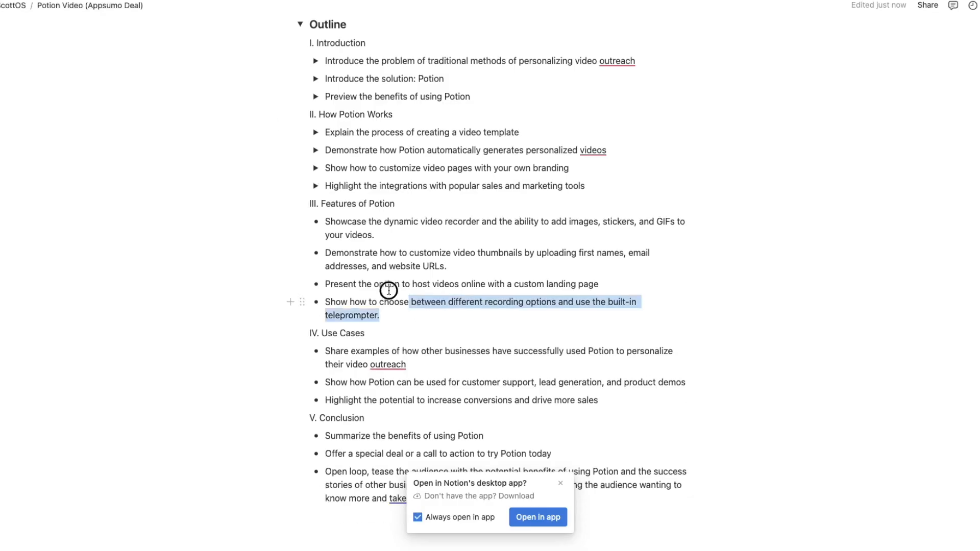
# - Review the Features of Potion bullets, including the dynamic video recorder and thumbnail customization
pyautogui.moveTo(410, 314); pyautogui.dragTo(310, 213)
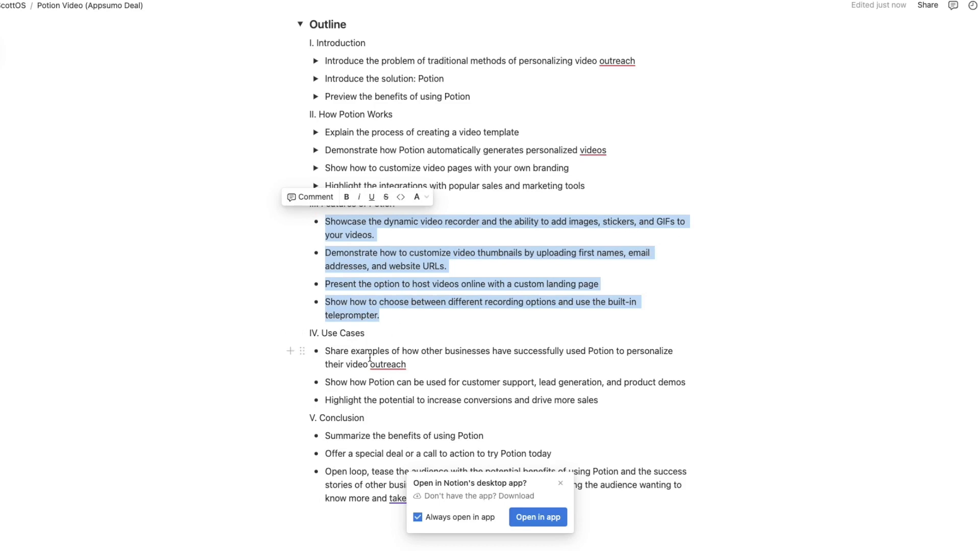
pyautogui.click(435, 263)
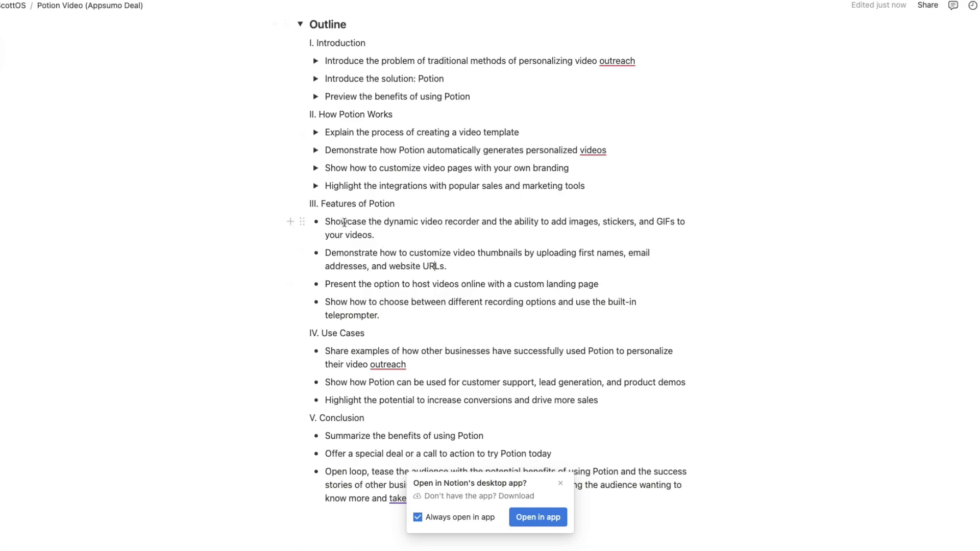
pyautogui.moveTo(329, 222); pyautogui.dragTo(539, 222)
pyautogui.moveTo(576, 252); pyautogui.dragTo(400, 253)
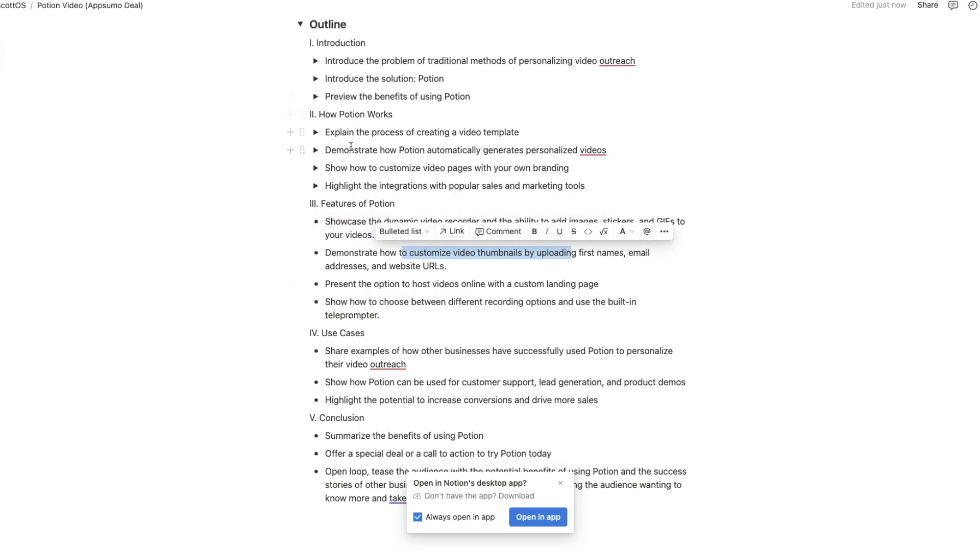
pyautogui.scroll(2, 351, 148)
pyautogui.scroll(-5, 351, 148)
# - Select the 'Share examples…' Use Cases point to request its script from ChatGPT
pyautogui.click(337, 218)
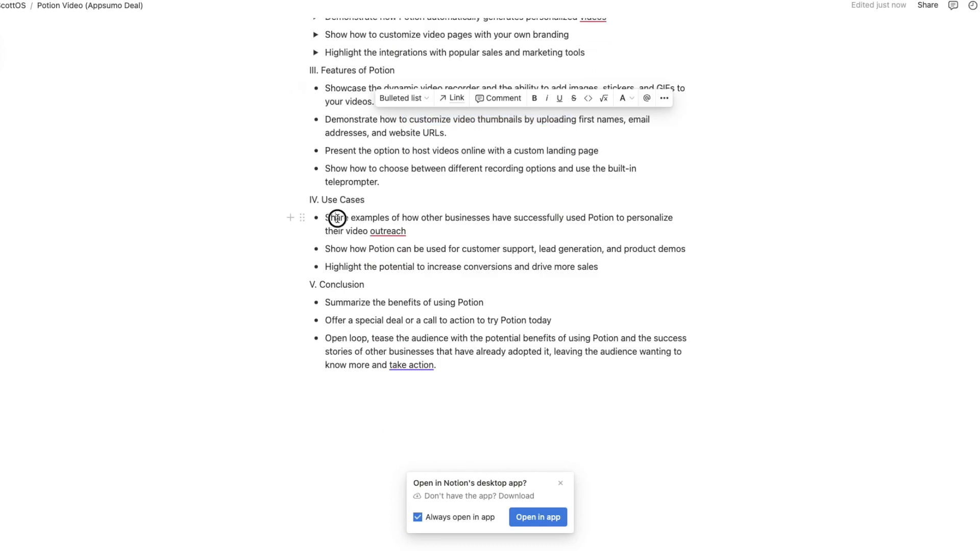
pyautogui.tripleClick(337, 218)
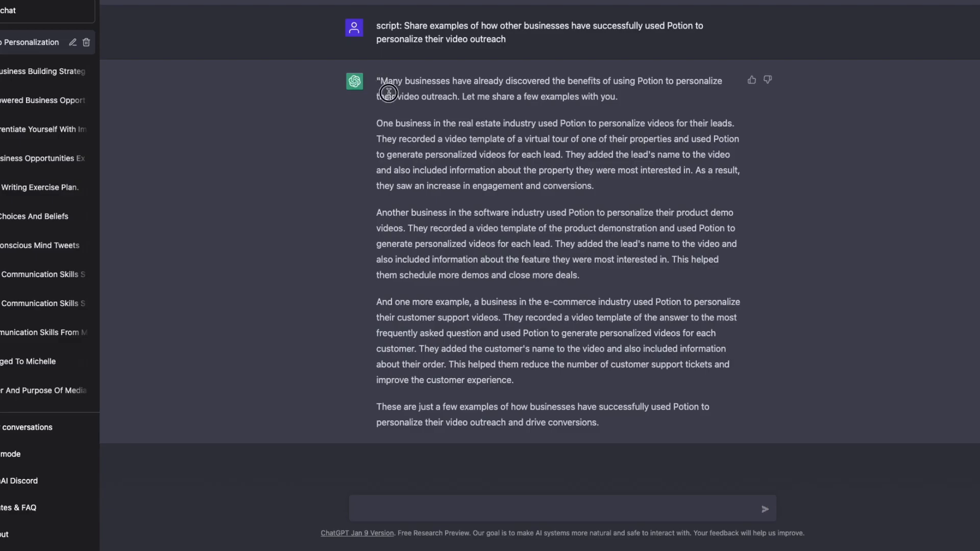
# - Select the business-examples script and the special deal bullet in the outline
pyautogui.moveTo(376, 80)
pyautogui.mouseDown()
pyautogui.moveTo(571, 400)
pyautogui.moveTo(605, 424)
pyautogui.mouseUp()
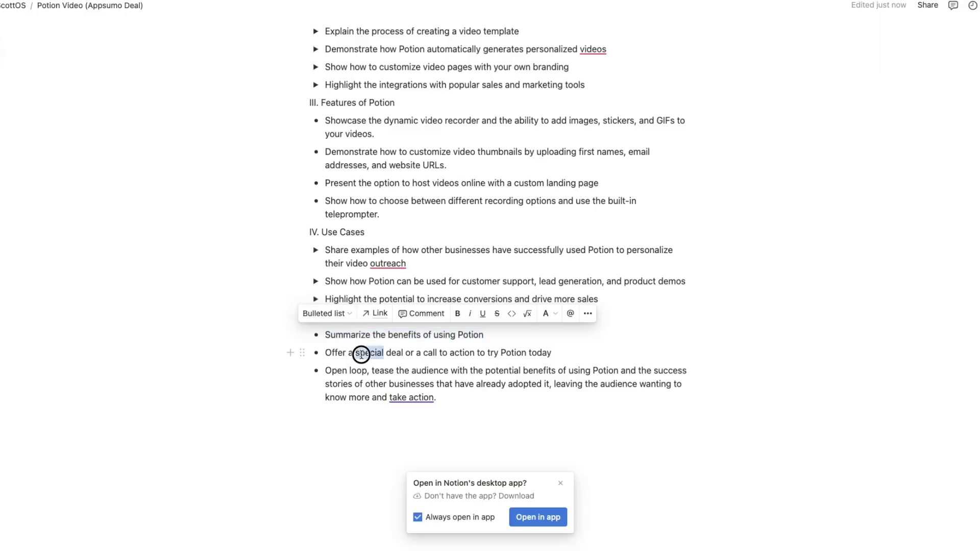
pyautogui.doubleClick(461, 353)
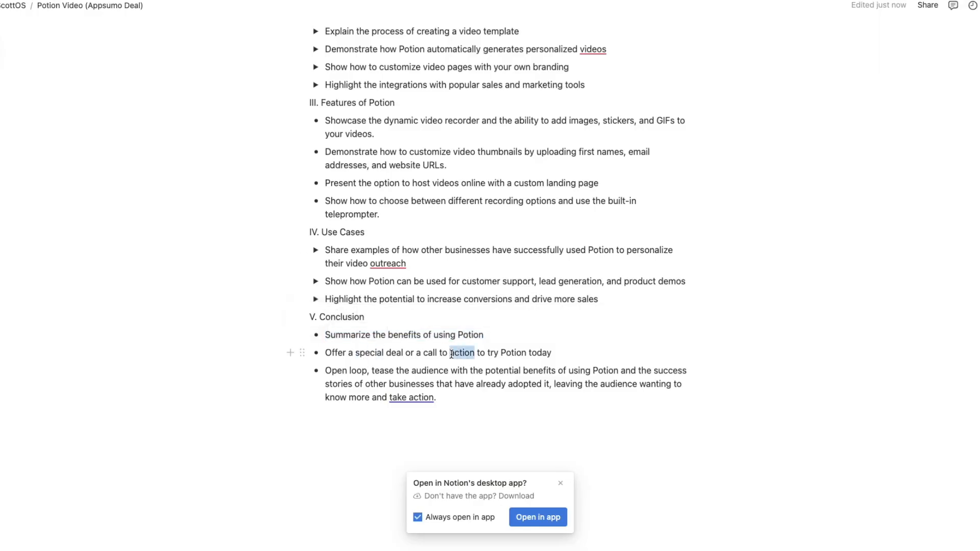
pyautogui.click(450, 353)
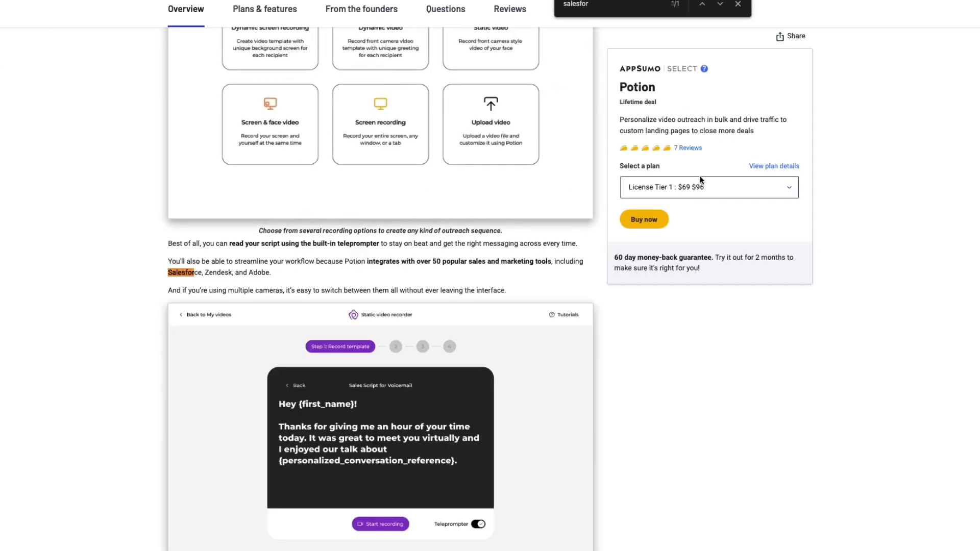
pyautogui.scroll(1, 702, 184)
# - Review the license tiers and 60-day guarantee lines, then select the whole call-to-action reply
pyautogui.click(700, 245)
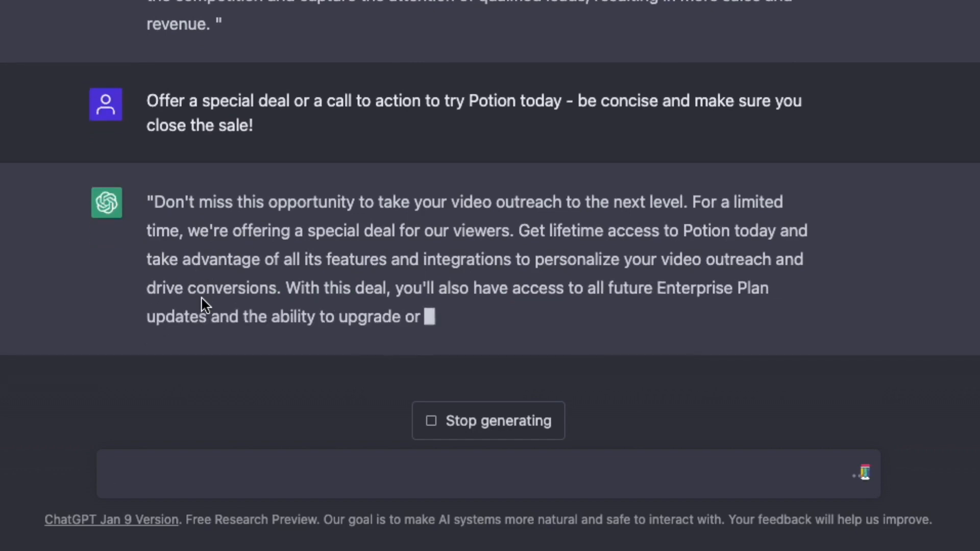
pyautogui.moveTo(693, 211); pyautogui.dragTo(238, 207)
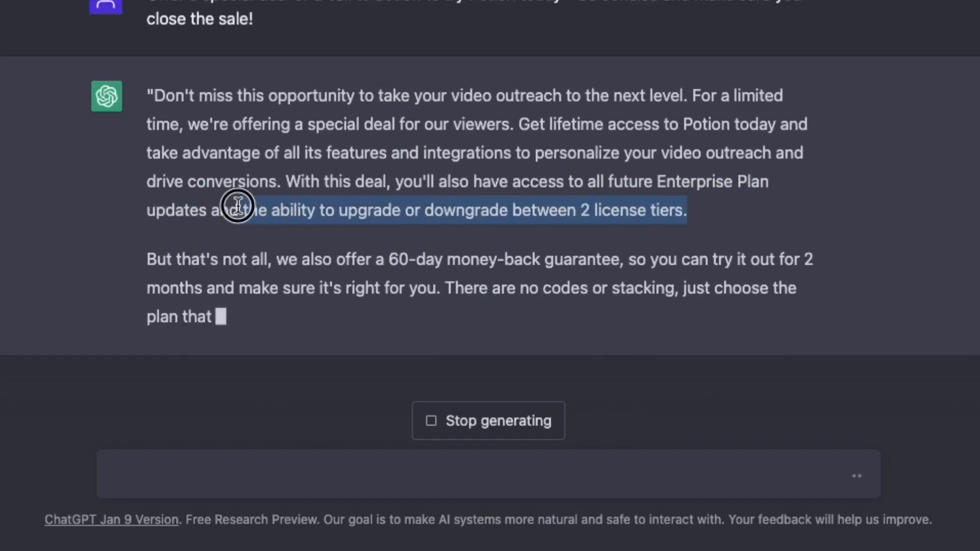
pyautogui.moveTo(238, 207)
pyautogui.mouseDown()
pyautogui.moveTo(375, 123)
pyautogui.moveTo(449, 108)
pyautogui.mouseUp()
pyautogui.click(449, 115)
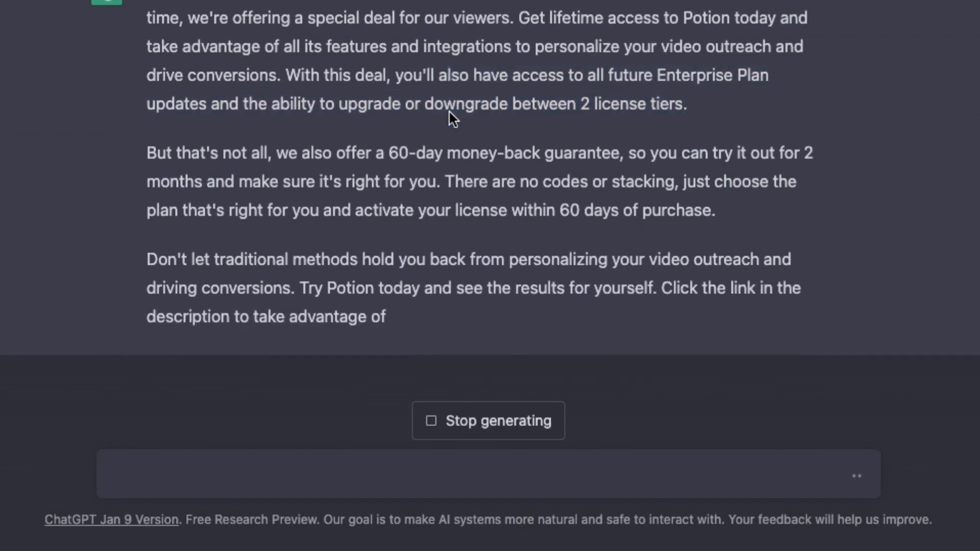
pyautogui.moveTo(398, 153); pyautogui.dragTo(629, 152)
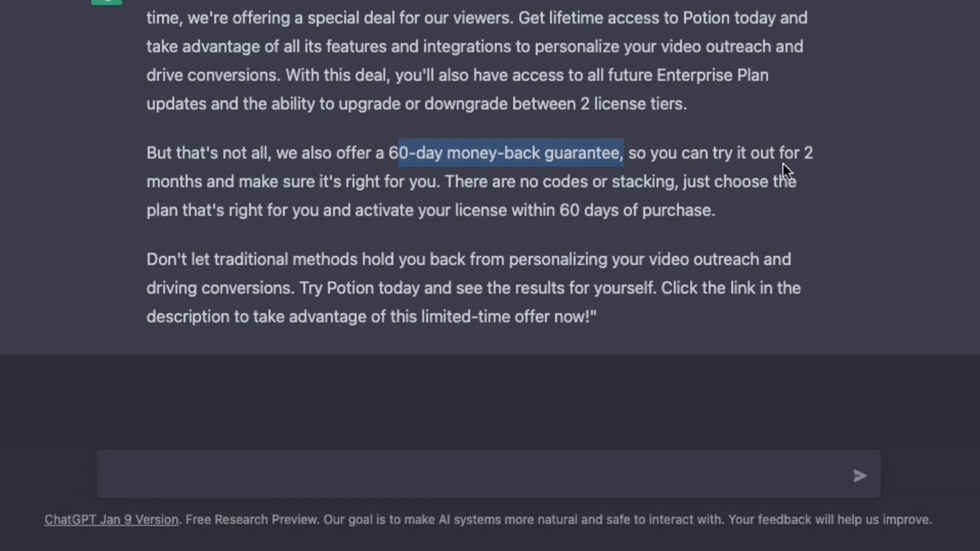
pyautogui.hotkey('ctrl', 'a')
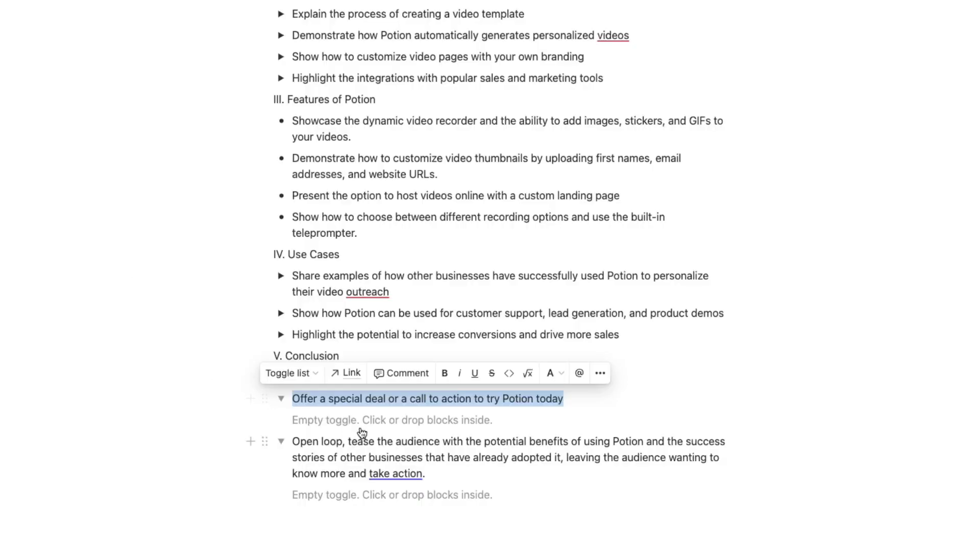
# - Paste the call-to-action script into the empty toggle under Offer a special deal
pyautogui.click(360, 419)
pyautogui.write('"Don\'t miss this opportunity to take your video outreach to the next level. For a limited time, we\'re offering a special deal for our viewers. Get lifetime access to Potion today and take advantage of all its features and integrations to personalize your video outreach and drive conversions. With this deal, you\'ll also have access to all future Enterprise Plan updates and the ability to upgrade or downgrade between 2 license tiers.  But that\'s not all, we also offer a 60-day money-back guarantee, so you can try it out for 2 months and make sure it\'s right for you. There are no codes or stacking, just choose the plan that\'s right for you and activate your license within 60 days of purchase.  Don\'t let traditional methods hold you back from personalizing your video outreach and driving conversions. Try Potion today and see the results for yourself. Click the link in the description to take advantage of this limited-time offer now!"')
pyautogui.scroll(-3, 363, 425)
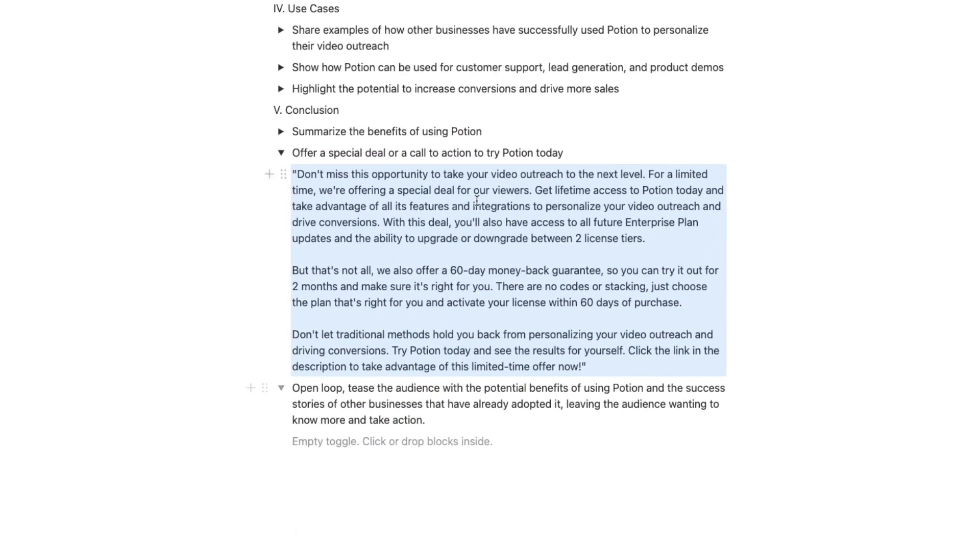
pyautogui.moveTo(377, 270); pyautogui.dragTo(603, 273)
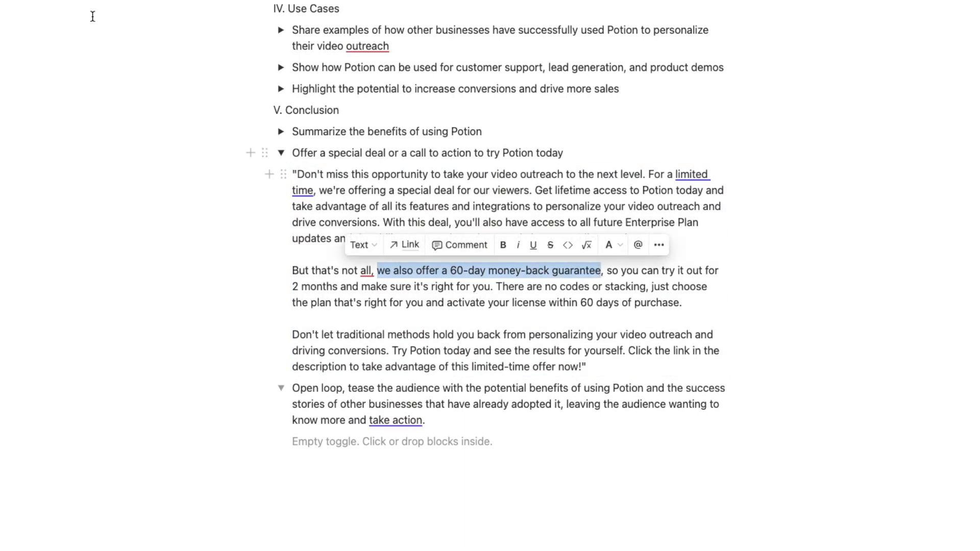
# - On the AppSumo deal page, highlight the $69 Tier 1 price and the 250 videos per month limit
pyautogui.hotkey('alt', 'Tab')
pyautogui.moveTo(227, 333); pyautogui.dragTo(206, 334)
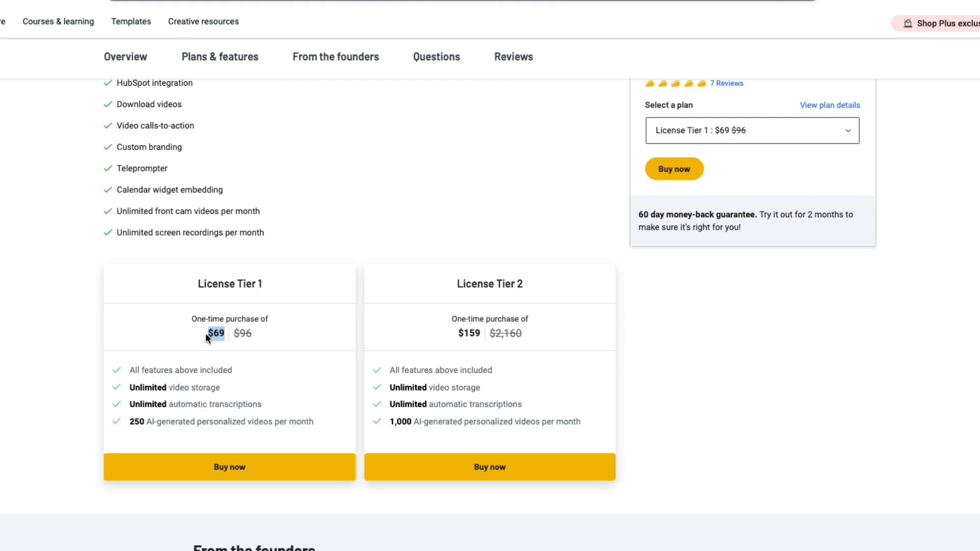
pyautogui.moveTo(130, 422); pyautogui.dragTo(141, 423)
pyautogui.scroll(3, 336, 434)
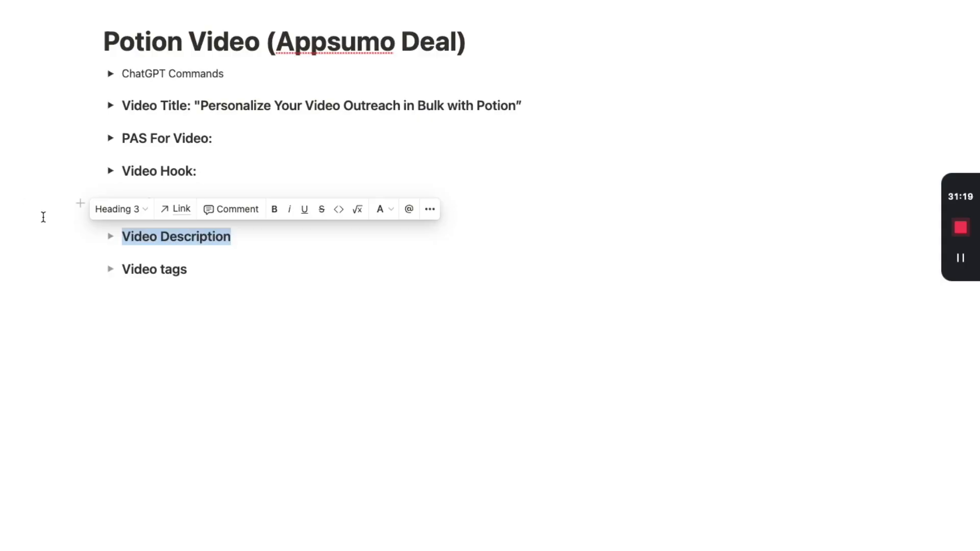
# - Paste the six-point description into the Video Description toggle and send the video tags question
pyautogui.click(111, 236)
pyautogui.click(187, 260)
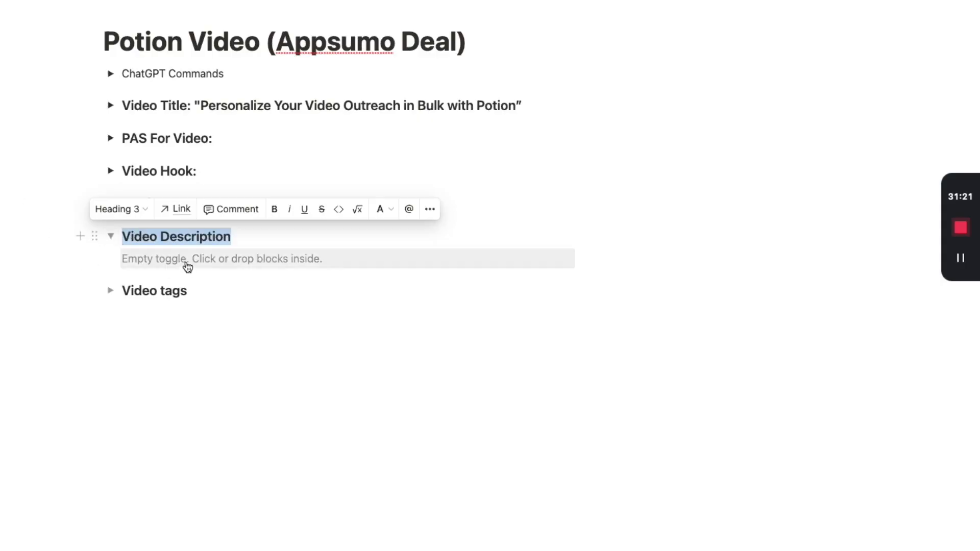
pyautogui.write("Discover the power of Potion: a tool that allows you to personalize your video outreach in bulk, saving time and increasing conversions. Learn from real-life examples of businesses who have successfully used Potion to stand out from the competition and drive conversions. See for yourself how Potion can help you personalize videos, customize landing pages, and integrate with popular sales and marketing tools. Don't miss out on our limited-time offer: Get lifetime access to Potion and take advantage of all its features and integrations. Try Potion today with our 60-day money-back guarantee and see the results for yourself. Click the link in the description now to take advantage of this offer and discover the potential benefits of using Potion for your business.")
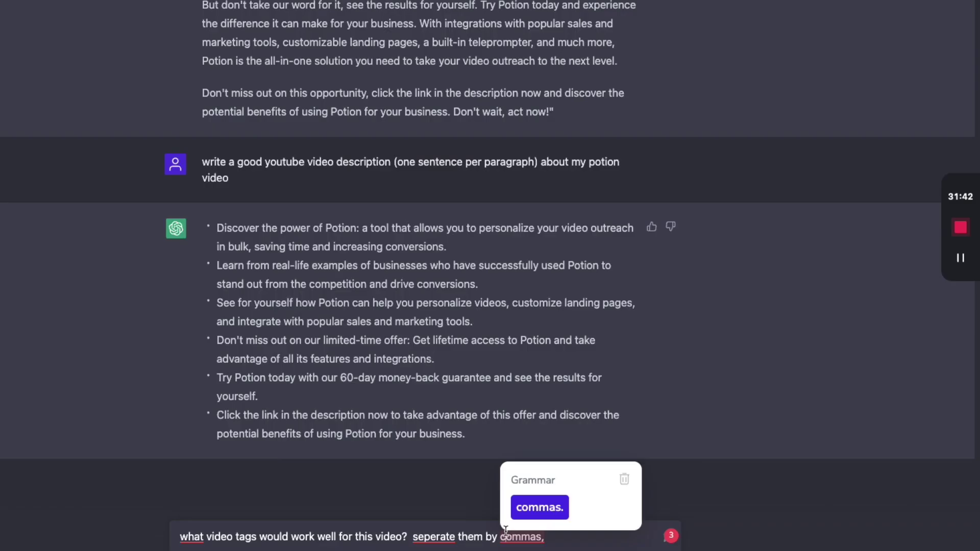
pyautogui.press('Return')
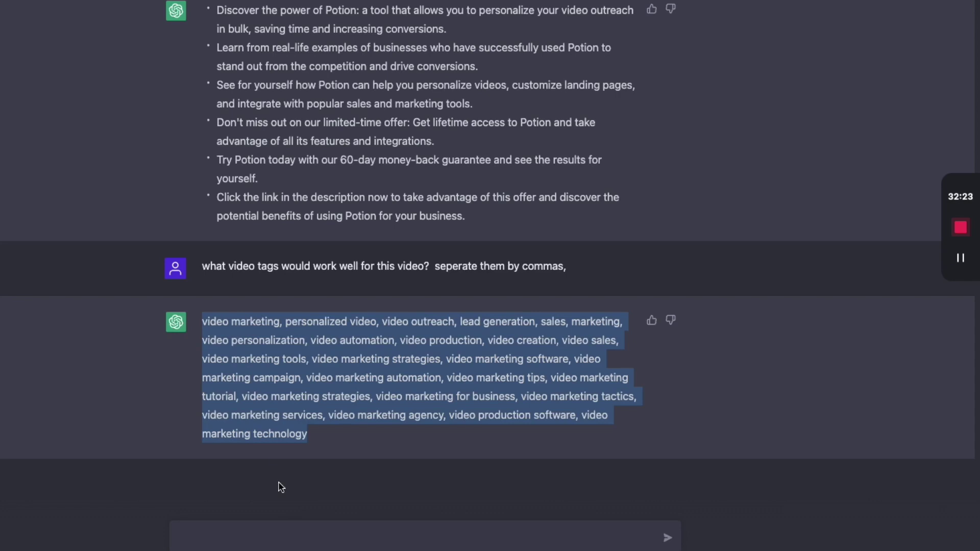
# - Ask ChatGPT for a thumbnail brief and copy points 3 to 6 of its reply for Notion
pyautogui.click(293, 529)
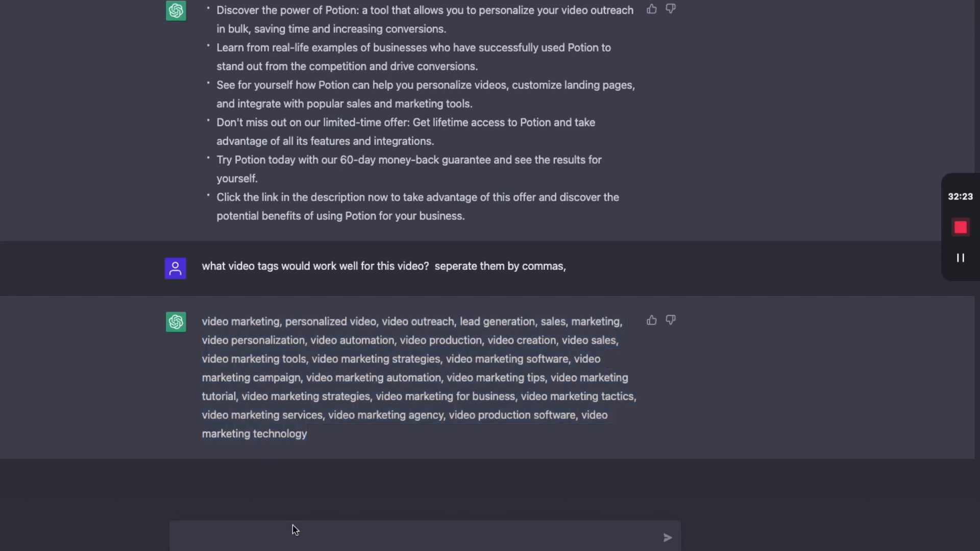
pyautogui.write('write')
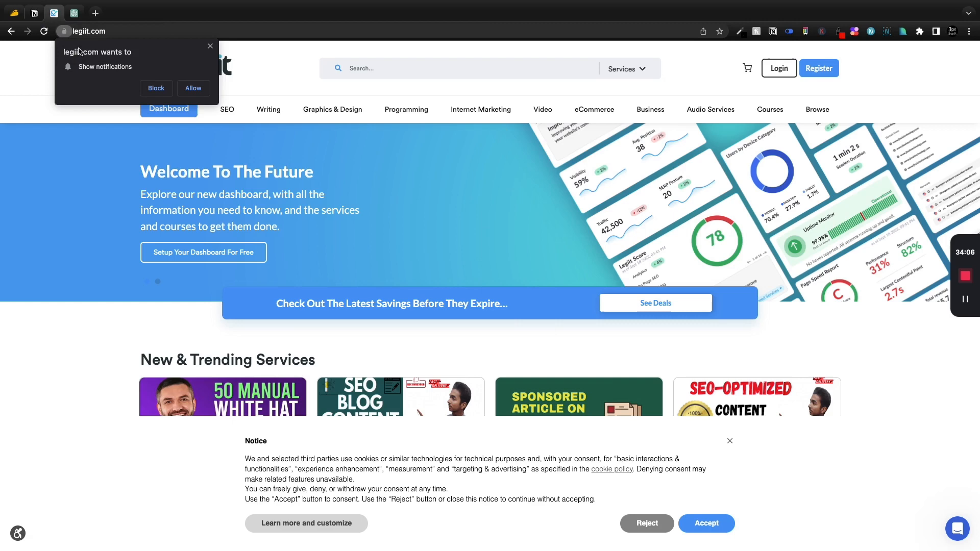
pyautogui.click(73, 13)
pyautogui.moveTo(680, 314); pyautogui.dragTo(397, 215)
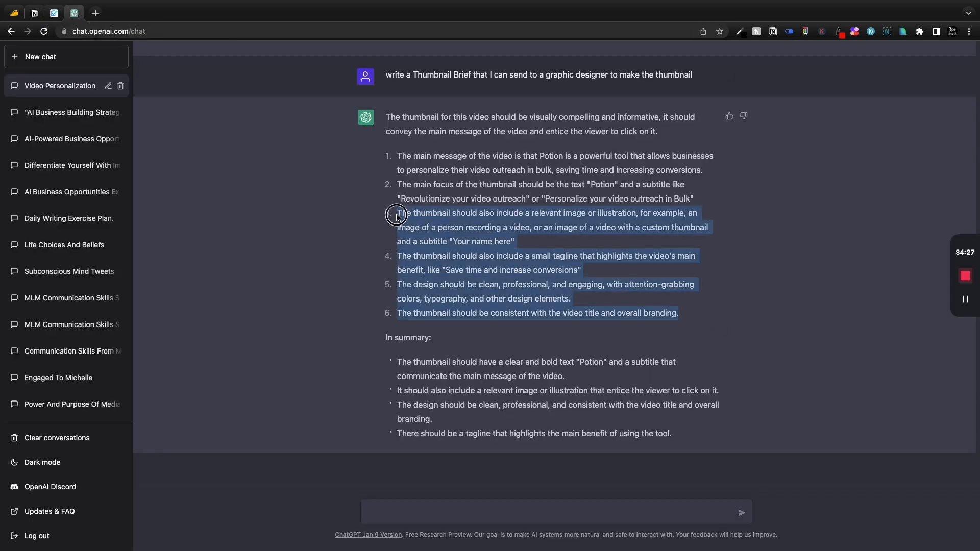
pyautogui.hotkey('ctrl', 'c')
pyautogui.hotkey('ctrl', 'w')
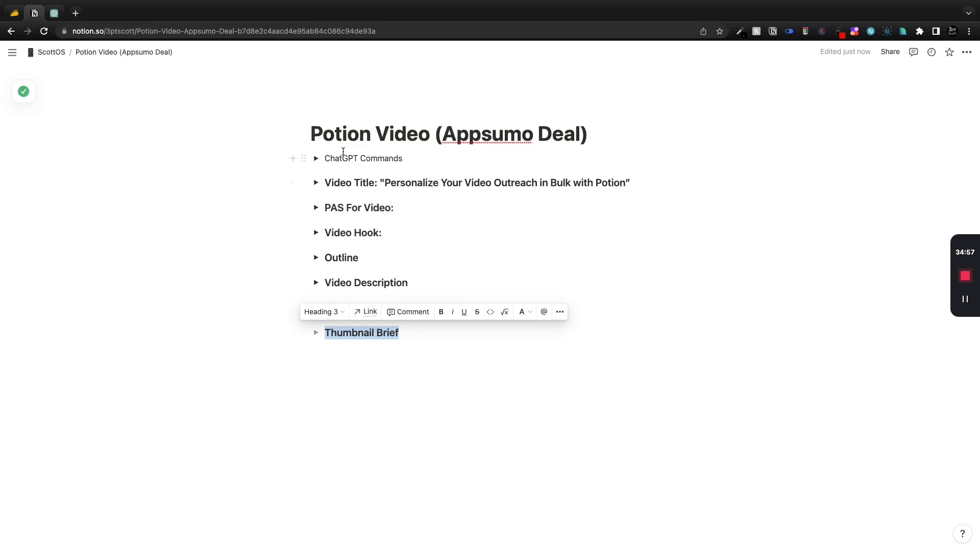
# - Expand the ChatGPT Commands toggle and highlight the script paste-in-outline prompt
pyautogui.click(314, 159)
pyautogui.doubleClick(344, 186)
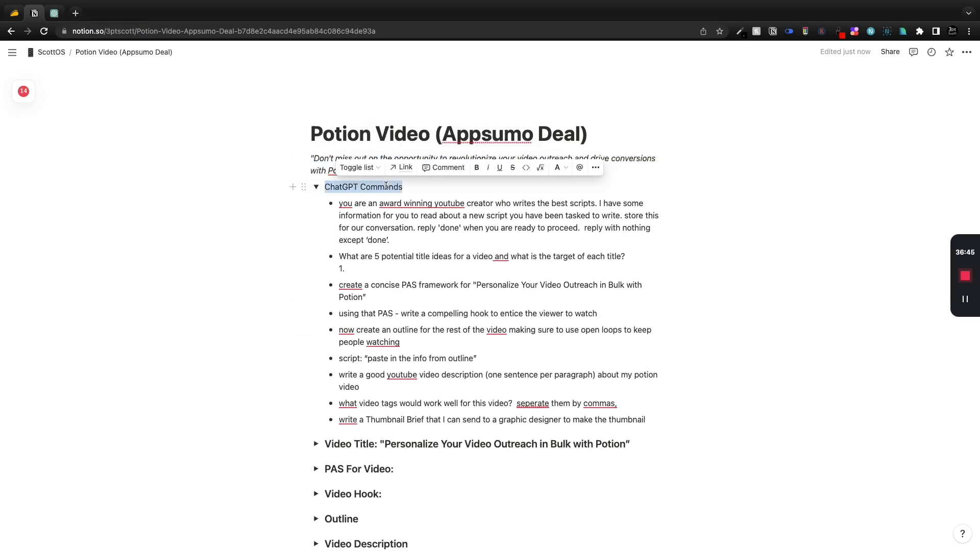
pyautogui.click(343, 201)
pyautogui.scroll(-1, 368, 199)
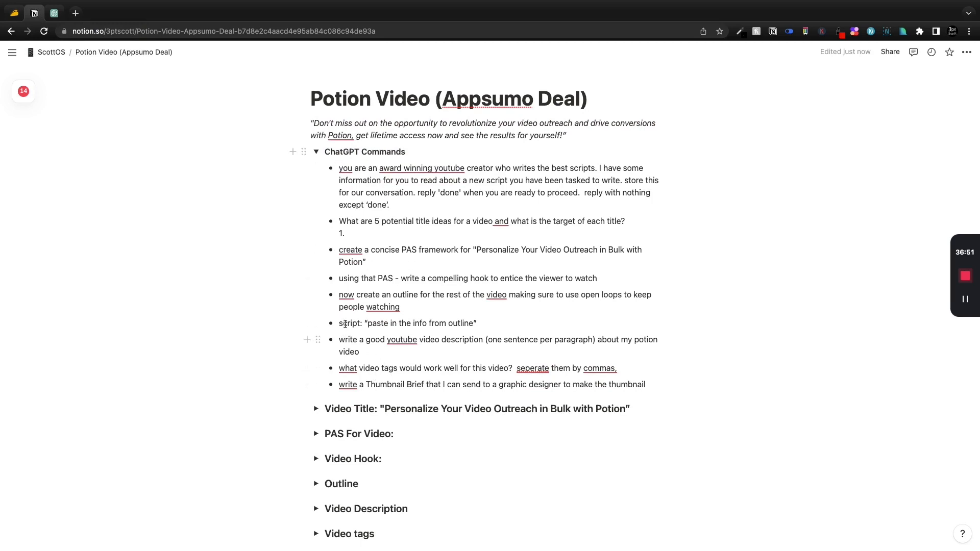
pyautogui.moveTo(340, 323); pyautogui.dragTo(479, 323)
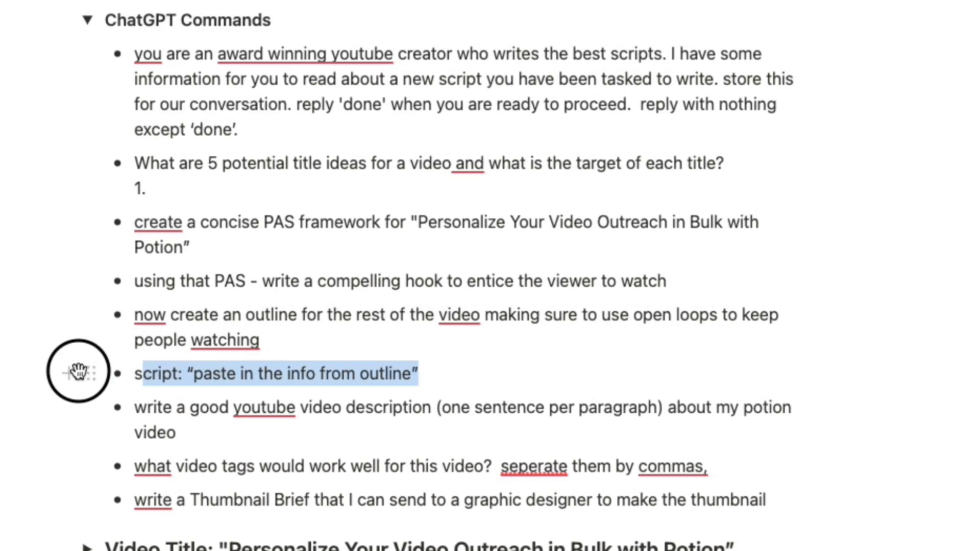
pyautogui.click(196, 375)
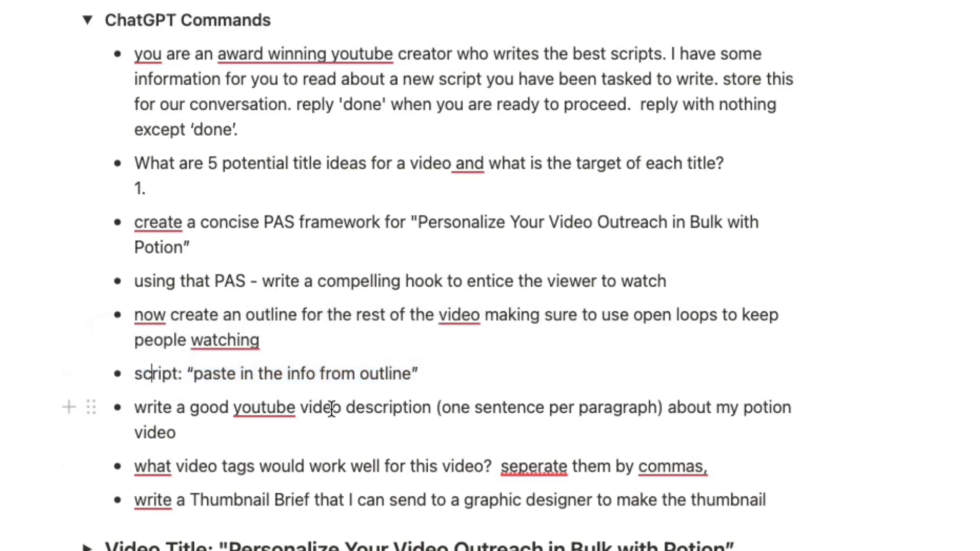
# - Highlight the word 'script:' and the whole first ChatGPT prompt to explain them
pyautogui.moveTo(184, 375); pyautogui.dragTo(136, 375)
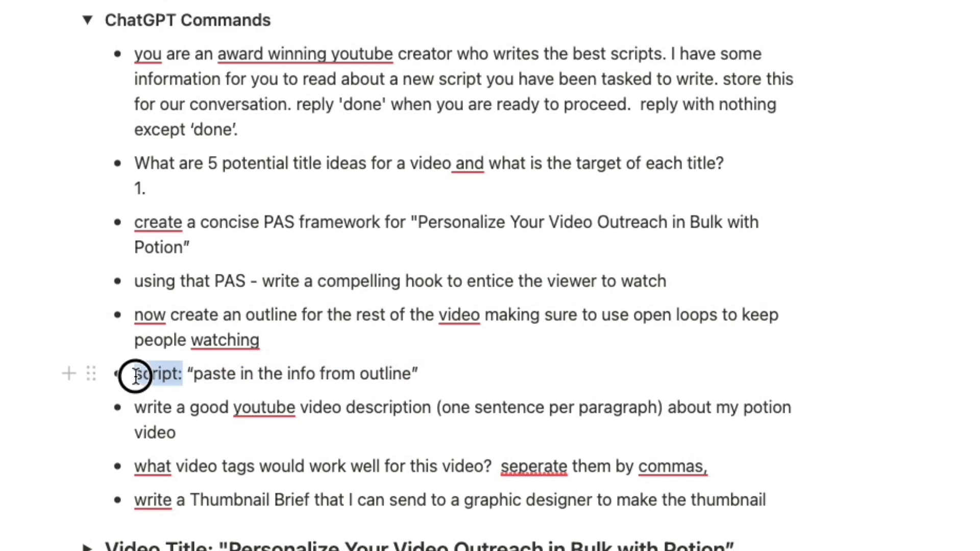
pyautogui.click(426, 140)
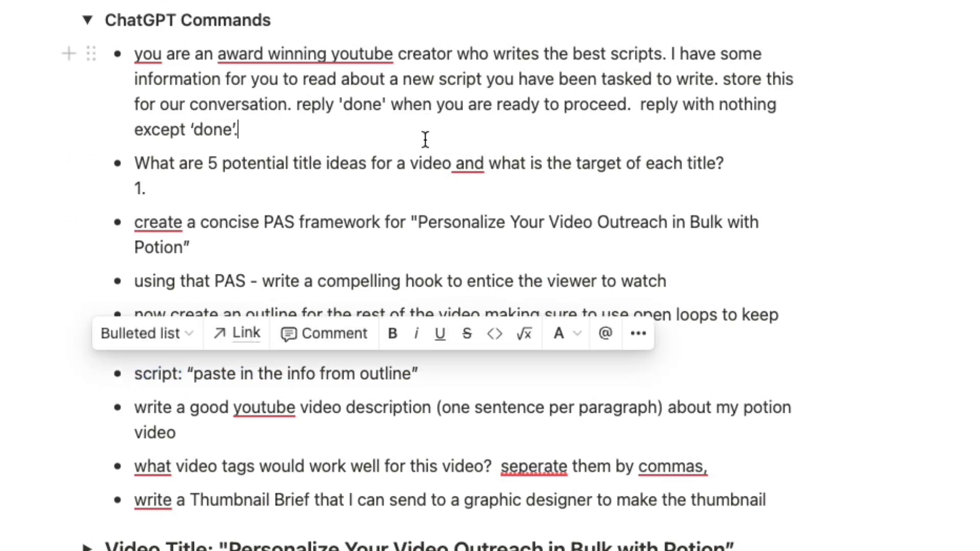
pyautogui.moveTo(481, 131); pyautogui.dragTo(307, 37)
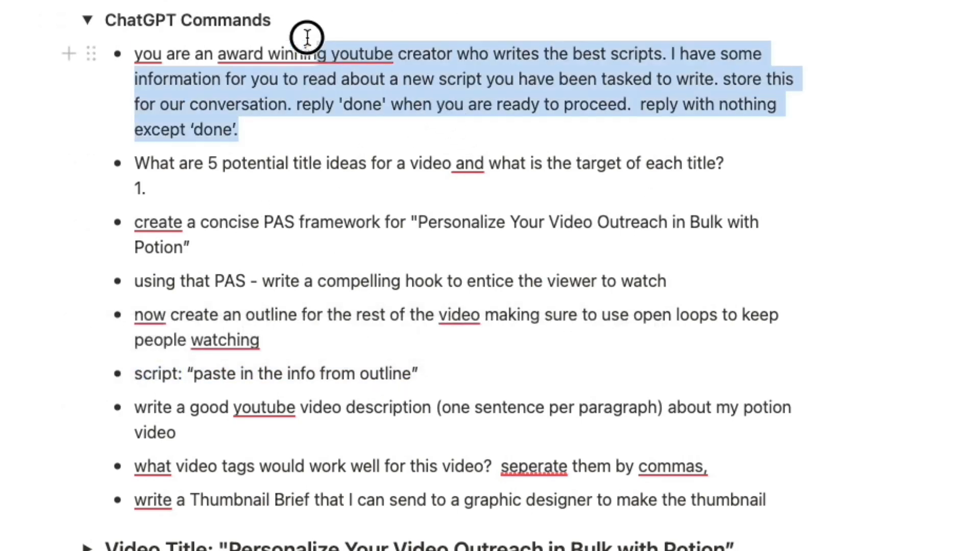
pyautogui.click(381, 80)
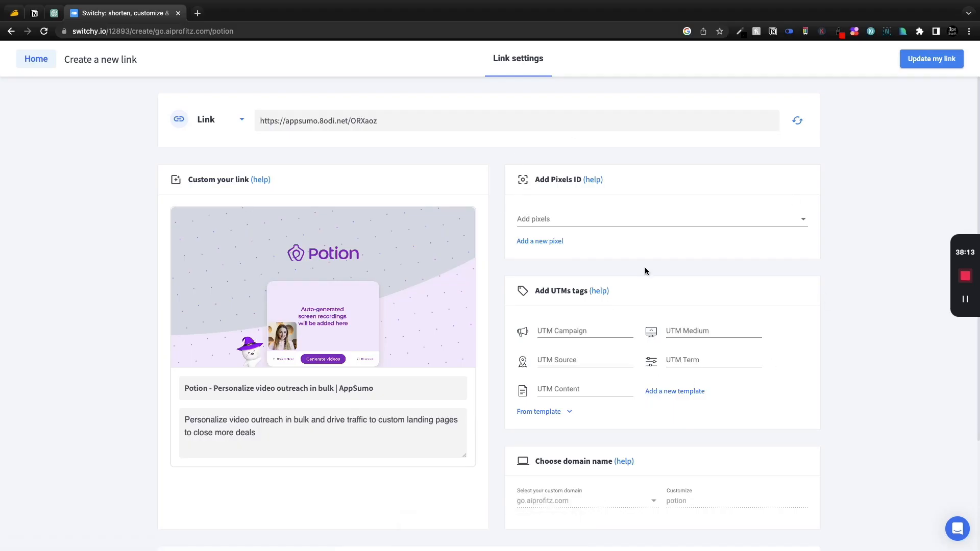
pyautogui.scroll(-5, 730, 385)
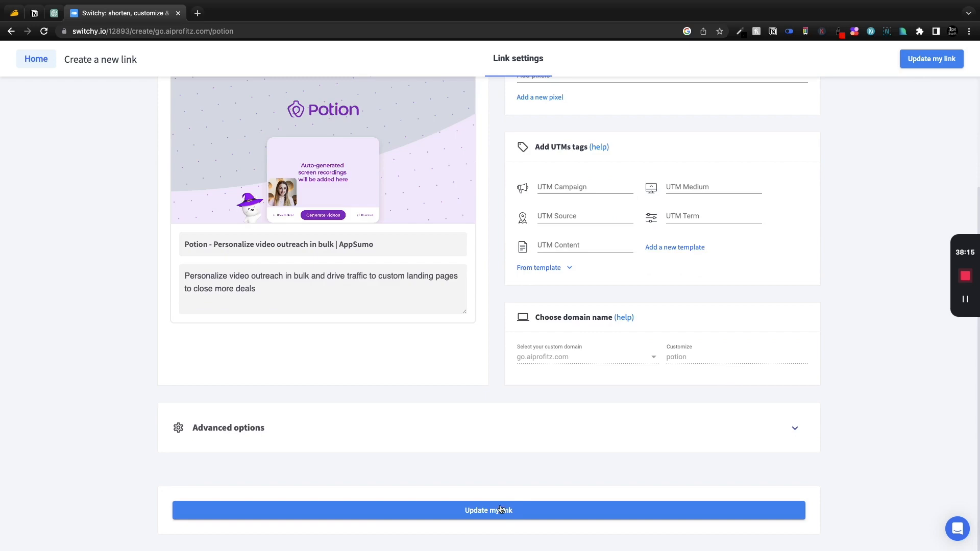
# - Save the updated Potion affiliate short link in Switchy and return to edit the Notion page
pyautogui.click(499, 510)
pyautogui.hotkey('ctrl', 'shift', 'Tab')
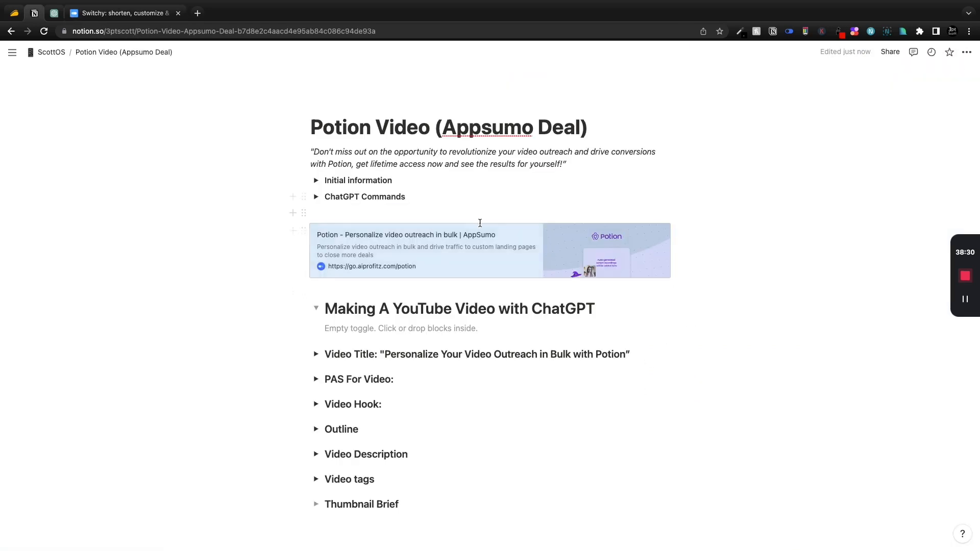
pyautogui.click(446, 197)
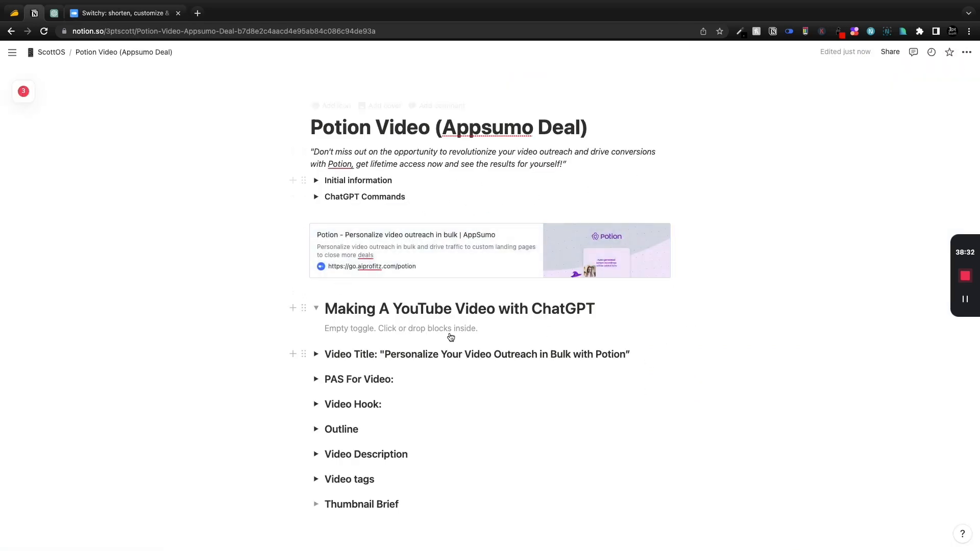
pyautogui.scroll(1, 441, 329)
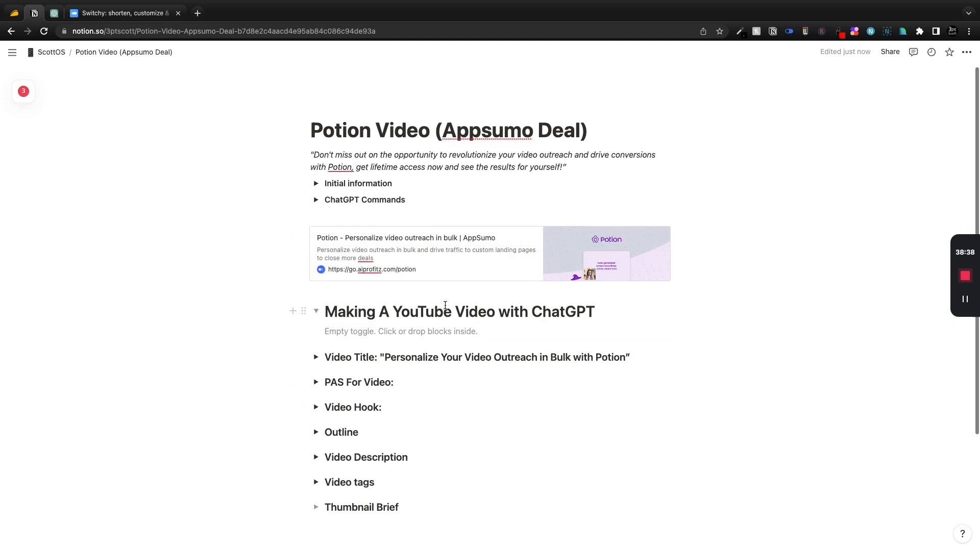
pyautogui.scroll(-2, 446, 293)
pyautogui.scroll(1, 446, 306)
pyautogui.scroll(-3, 431, 370)
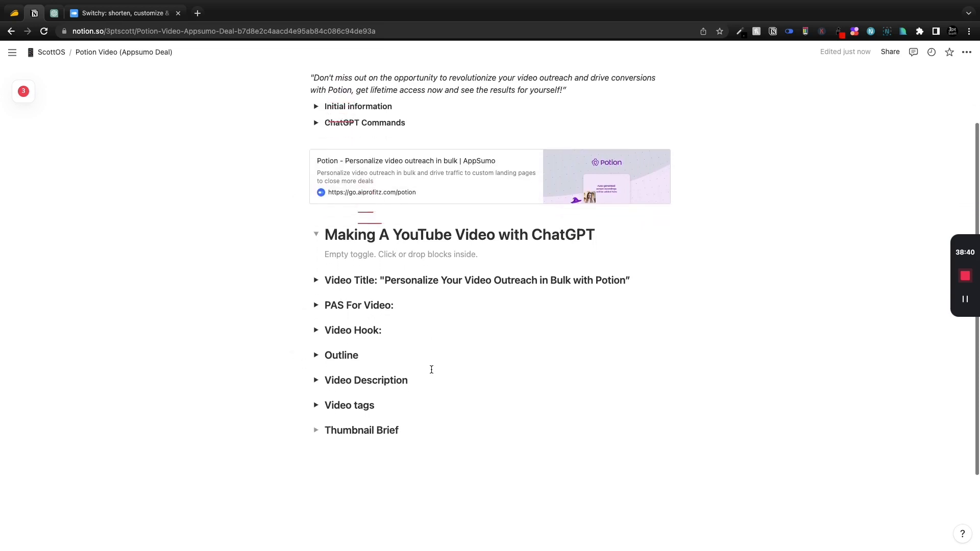
pyautogui.scroll(4, 431, 370)
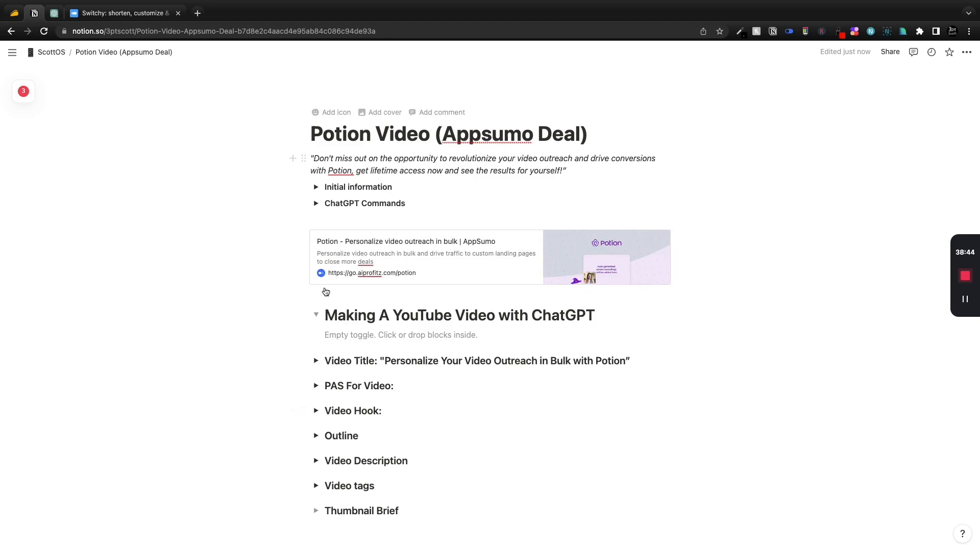
pyautogui.scroll(-4, 363, 371)
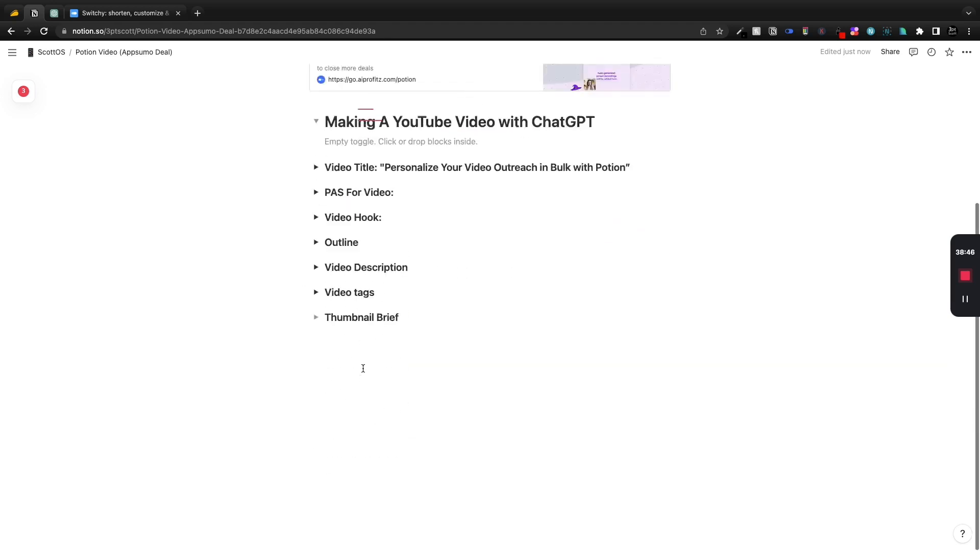
pyautogui.scroll(4, 361, 383)
pyautogui.scroll(-3, 352, 421)
pyautogui.scroll(3, 351, 431)
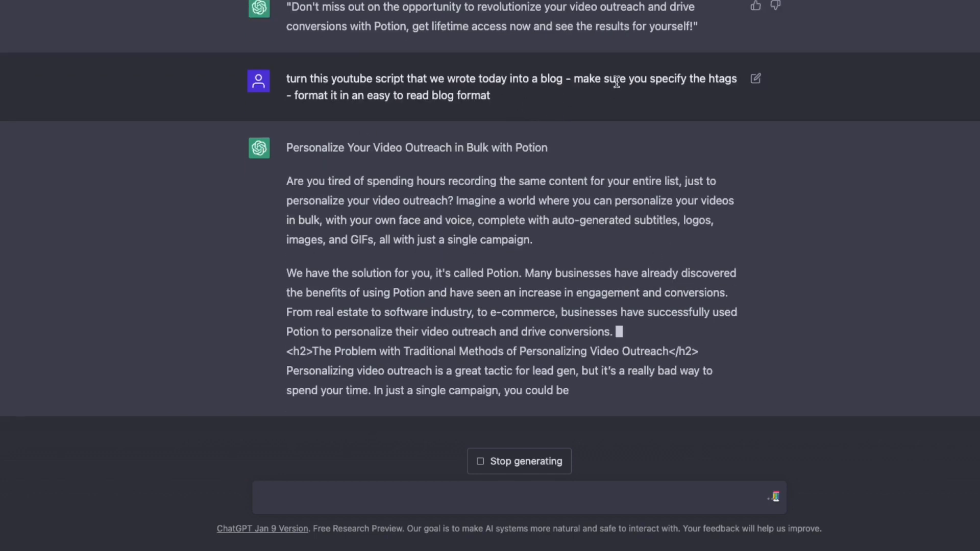
pyautogui.moveTo(287, 334); pyautogui.dragTo(696, 331)
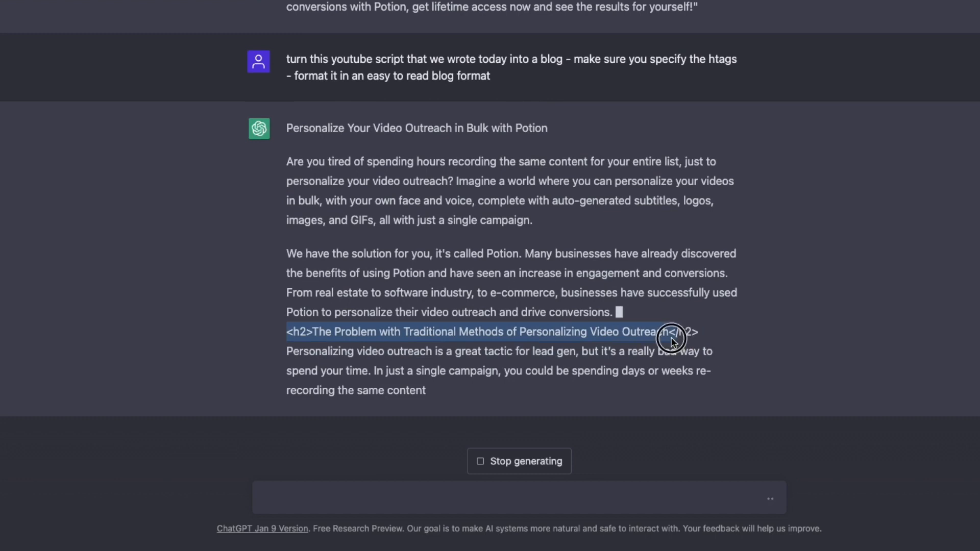